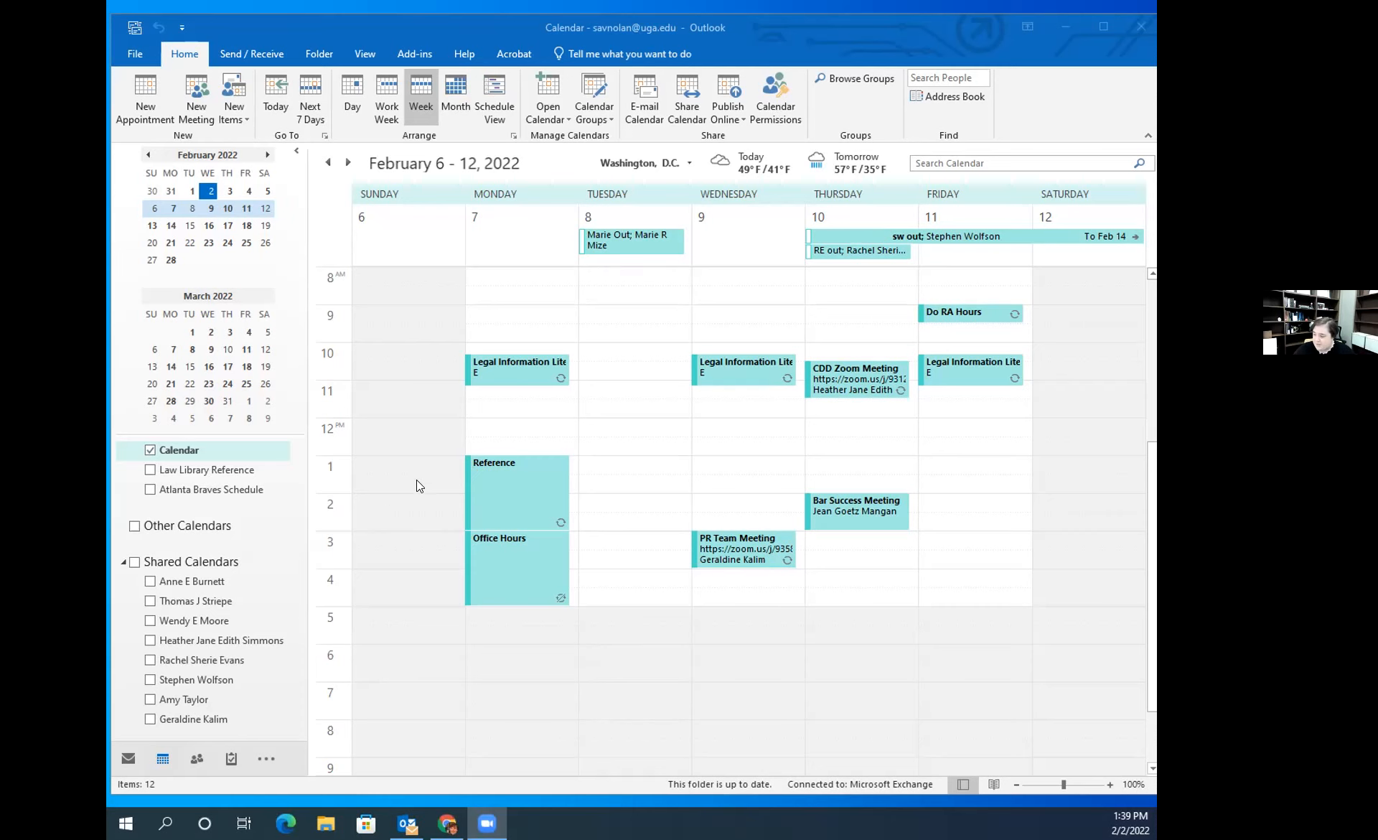
- Add a colleague's calendar to Shared Calendars by searching the address book for their surname
{"action": "scroll", "coordinate": [417, 480], "scroll_direction": "up", "scroll_amount": 3}
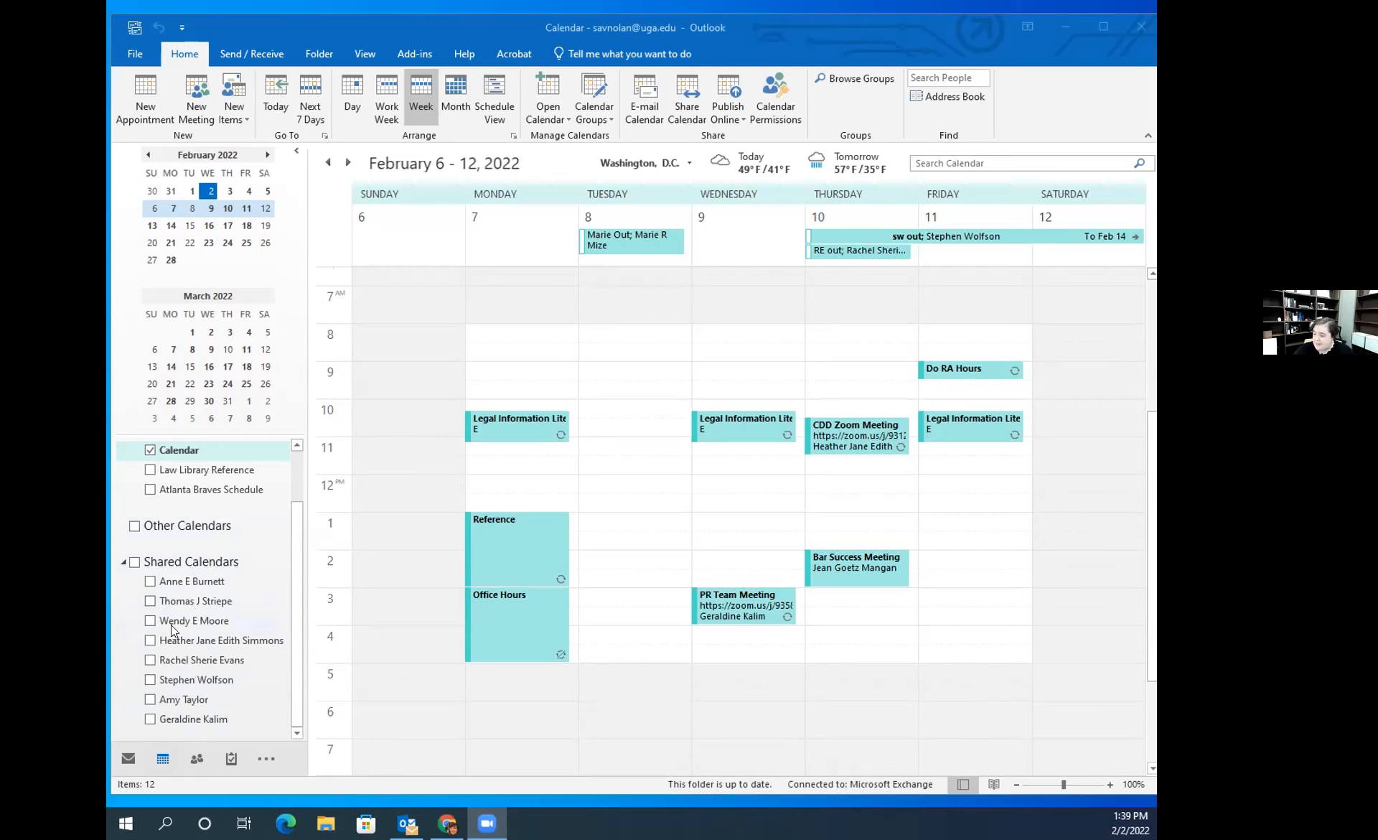
{"action": "right_click", "coordinate": [208, 565]}
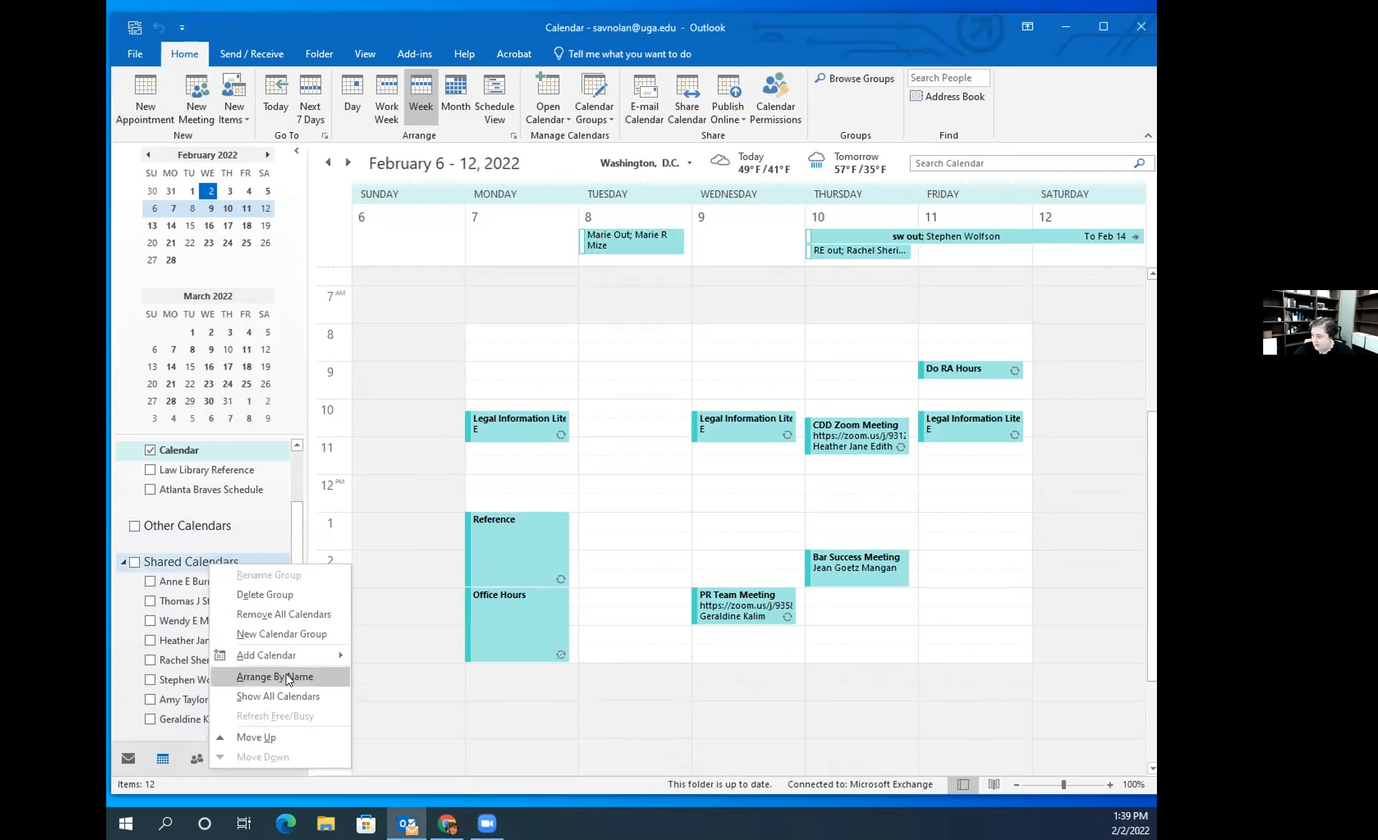
{"action": "mouse_move", "coordinate": [279, 656]}
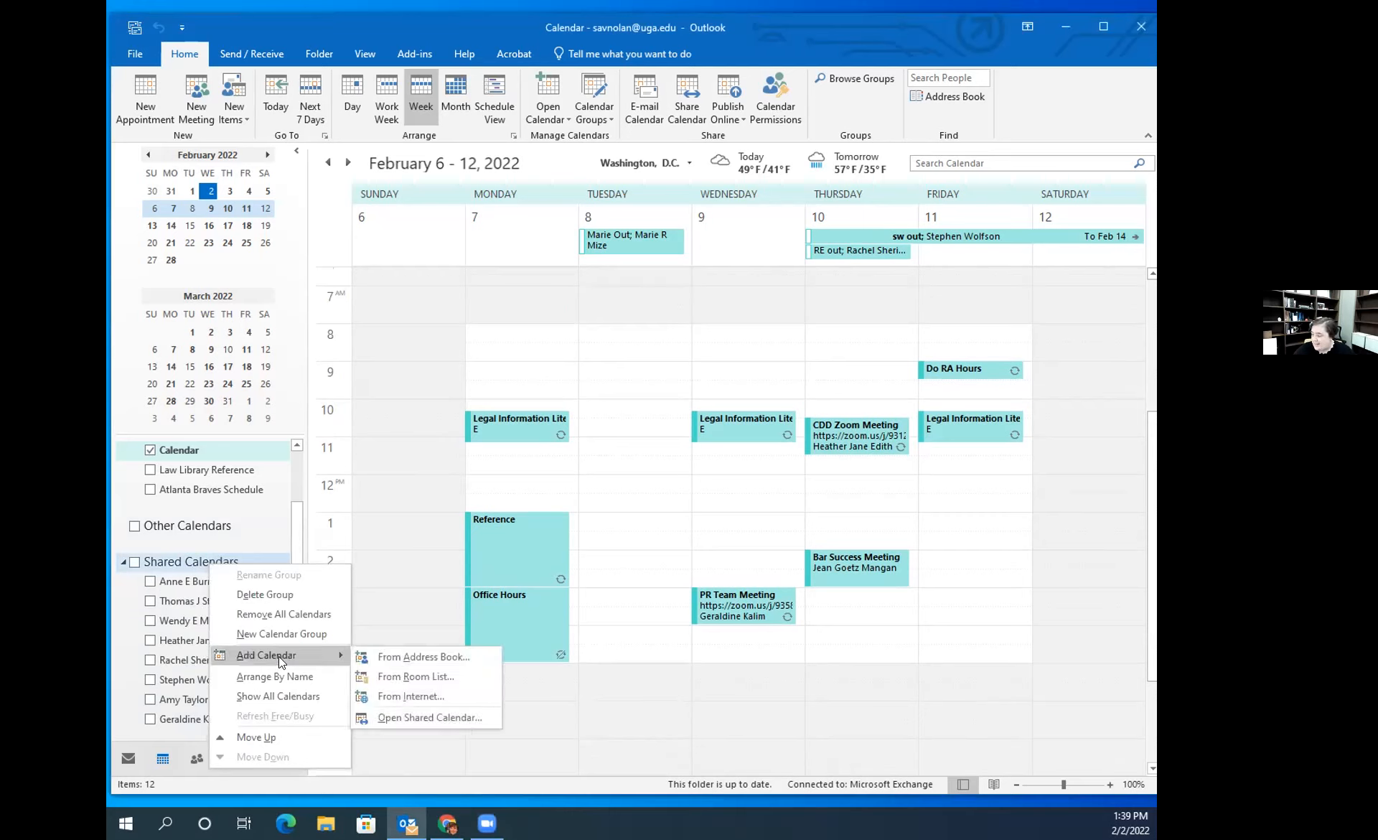
{"action": "left_click", "coordinate": [448, 657]}
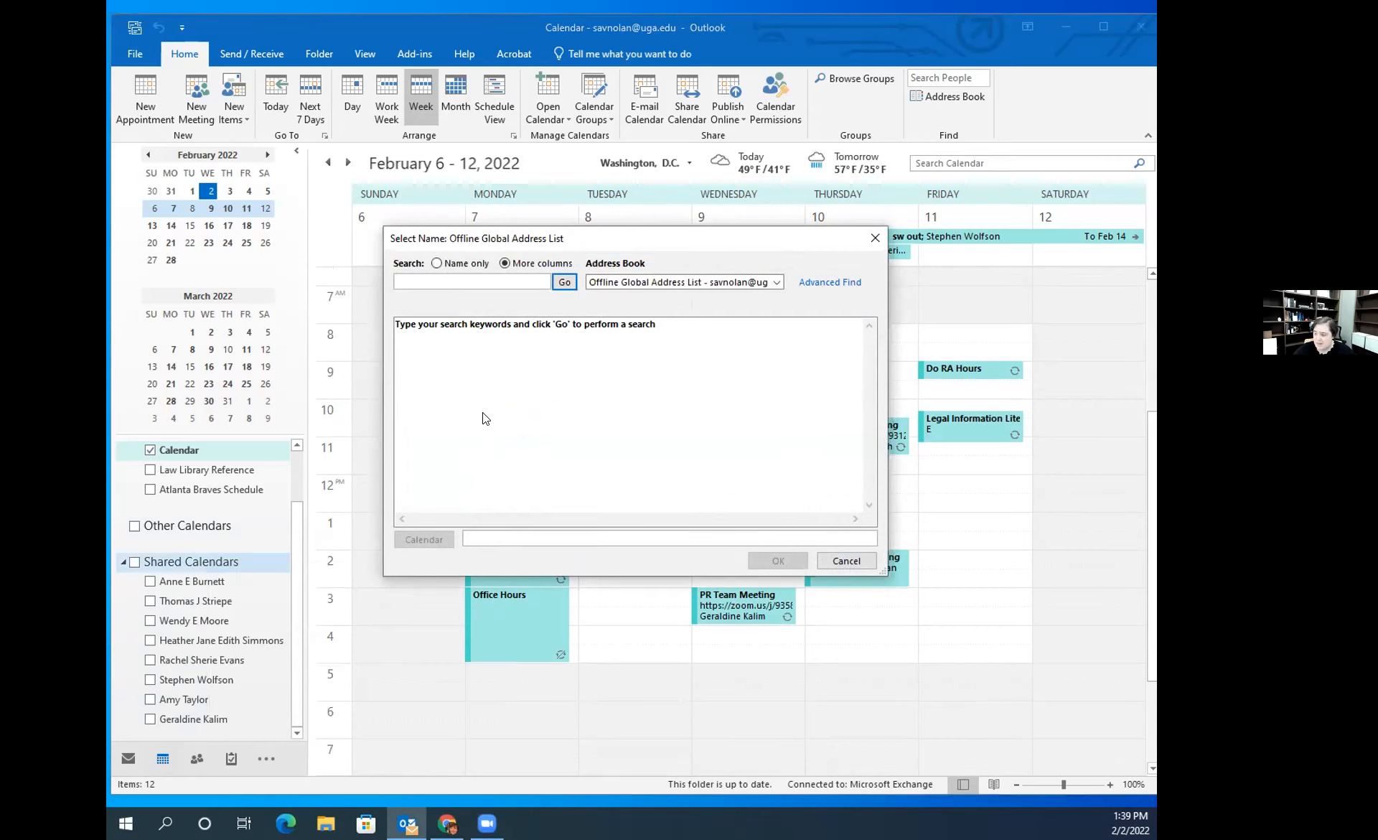
{"action": "type", "text": "tubinis"}
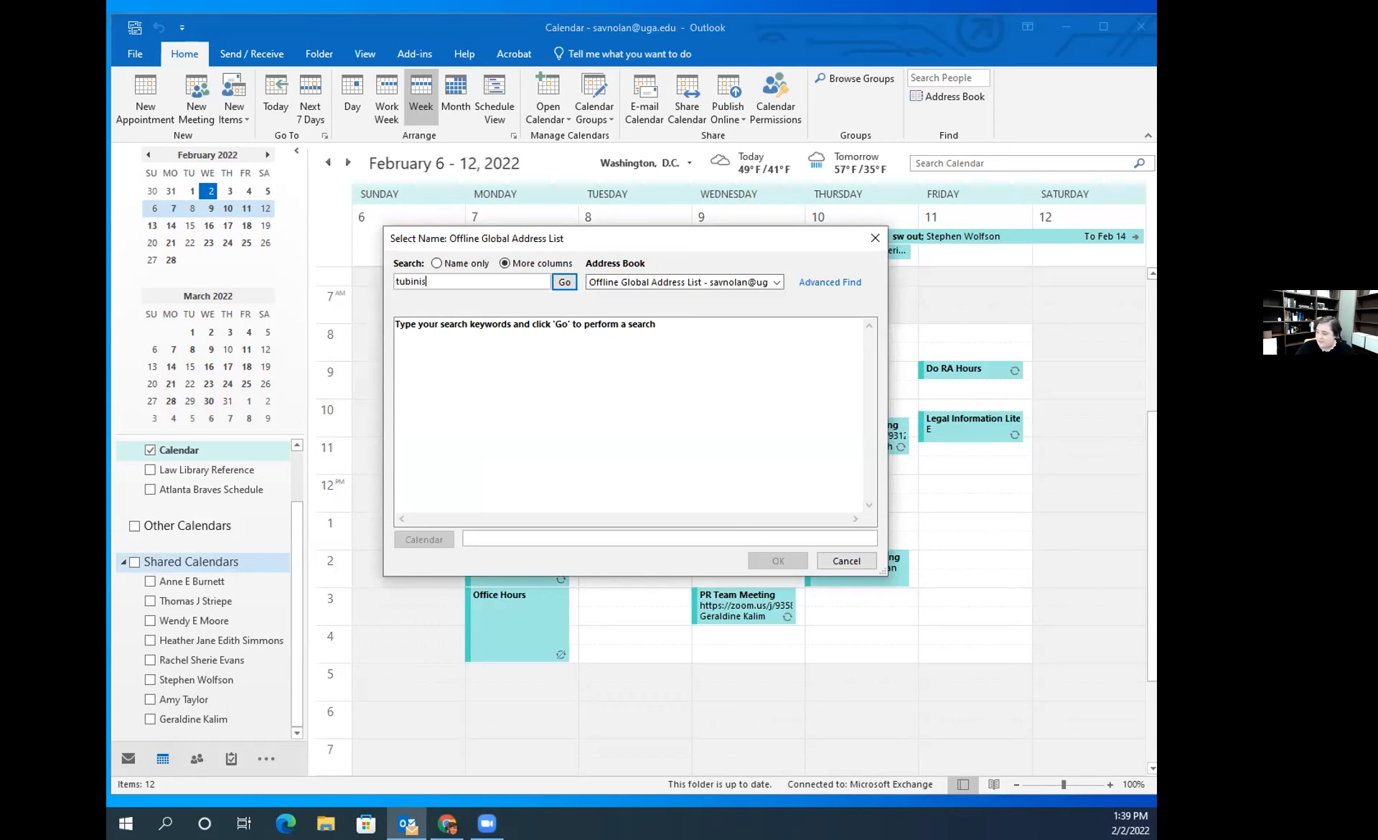
{"action": "key", "text": "Return"}
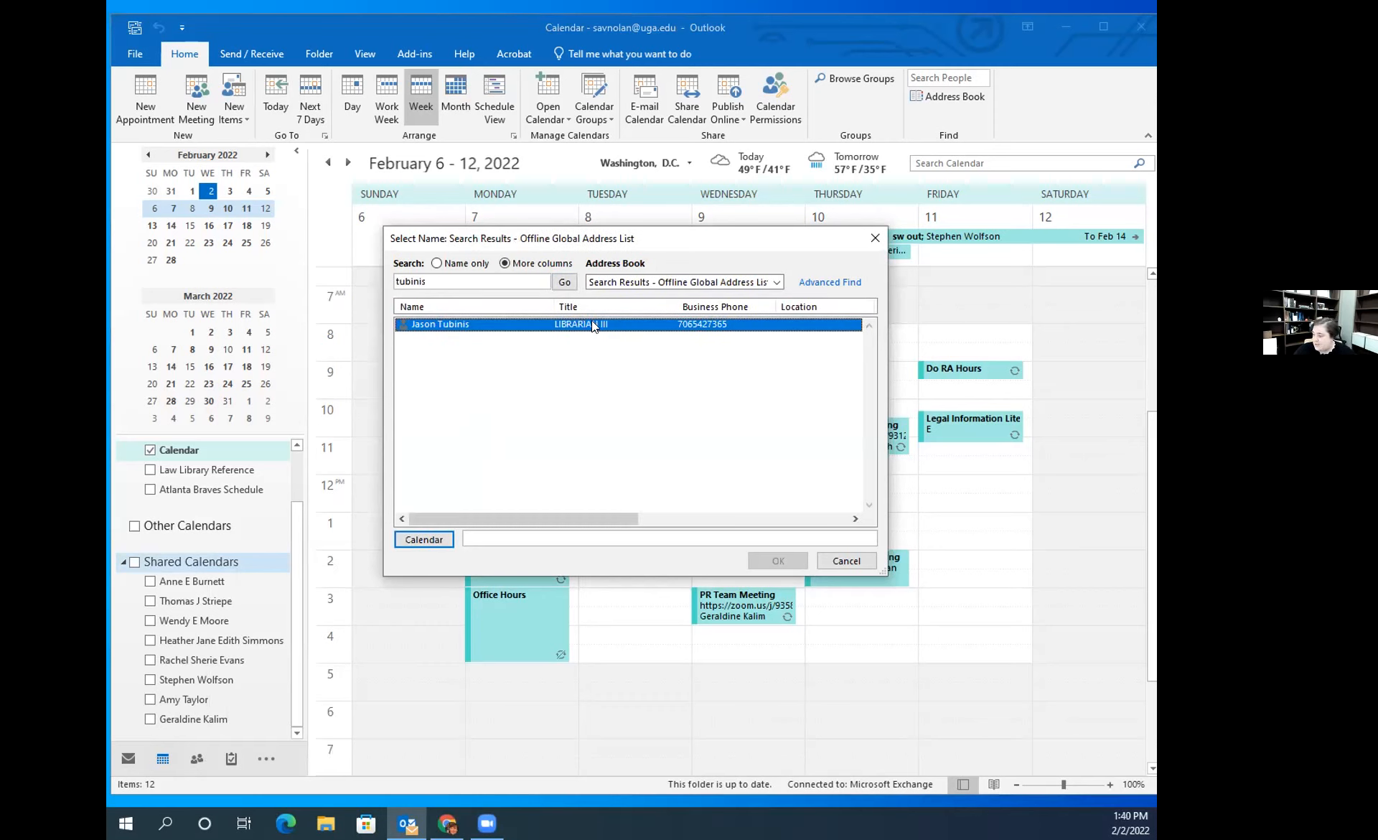
{"action": "left_click", "coordinate": [431, 539]}
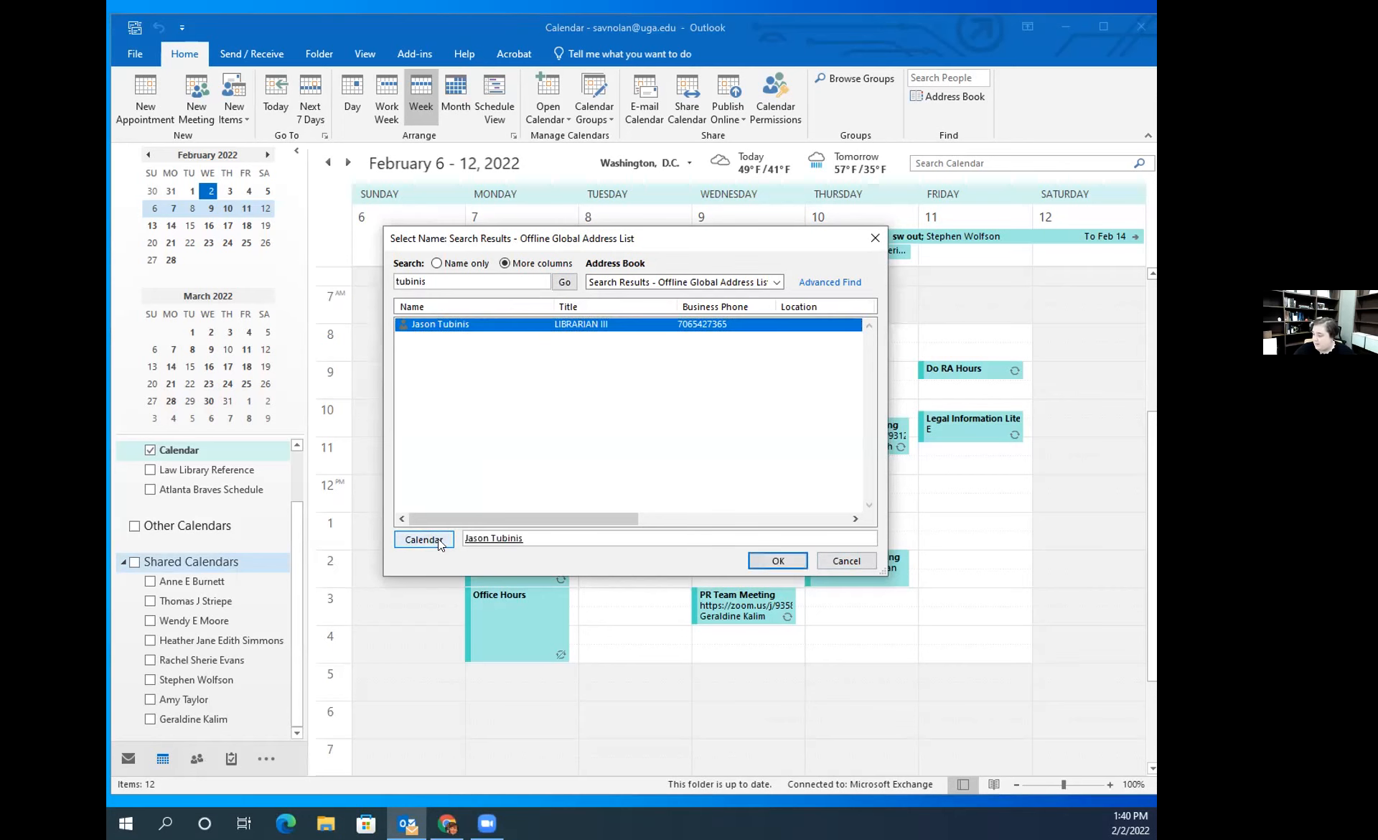
{"action": "left_click", "coordinate": [778, 561]}
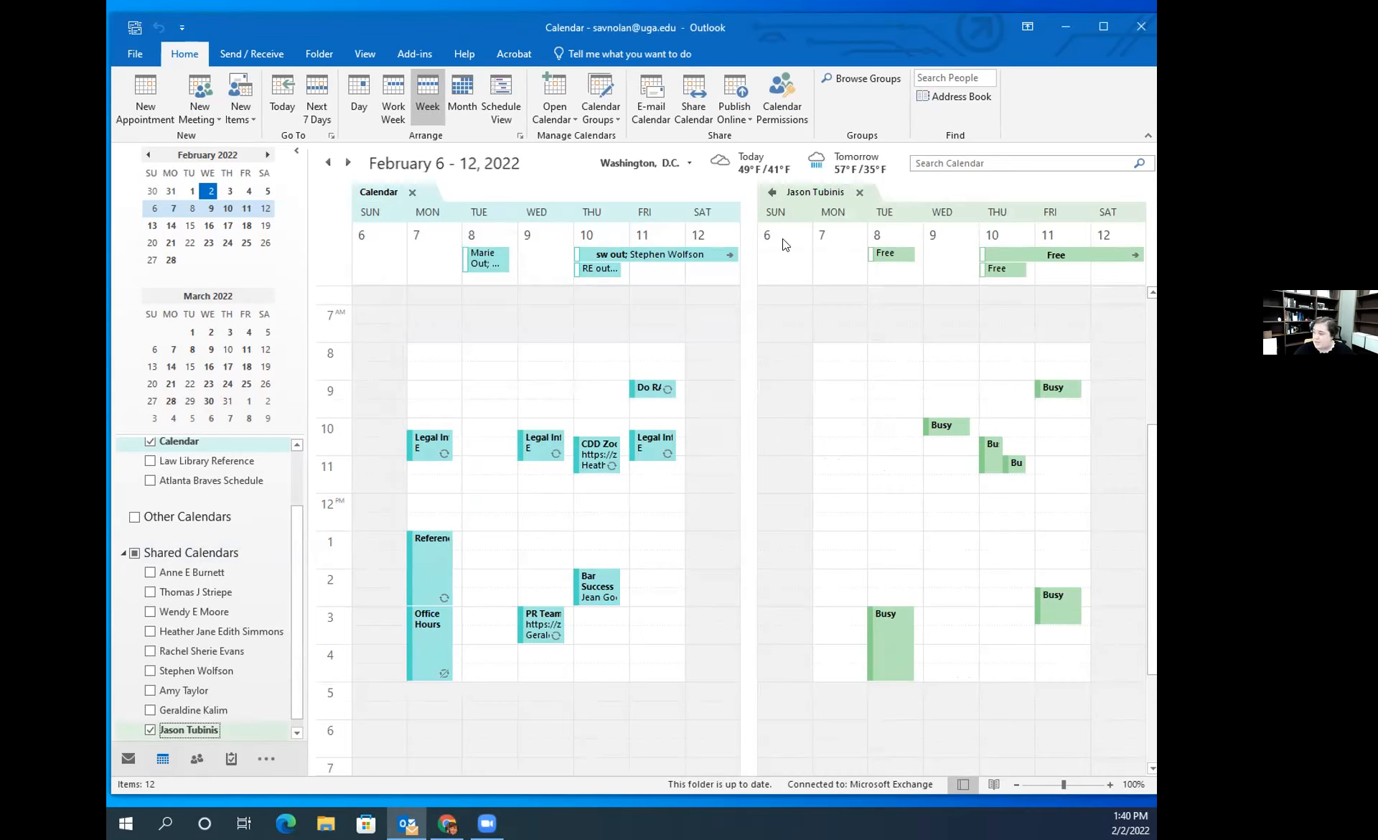
- Examine the calendar's sharing permissions for the default entry and for an individual colleague
{"action": "left_click", "coordinate": [781, 101]}
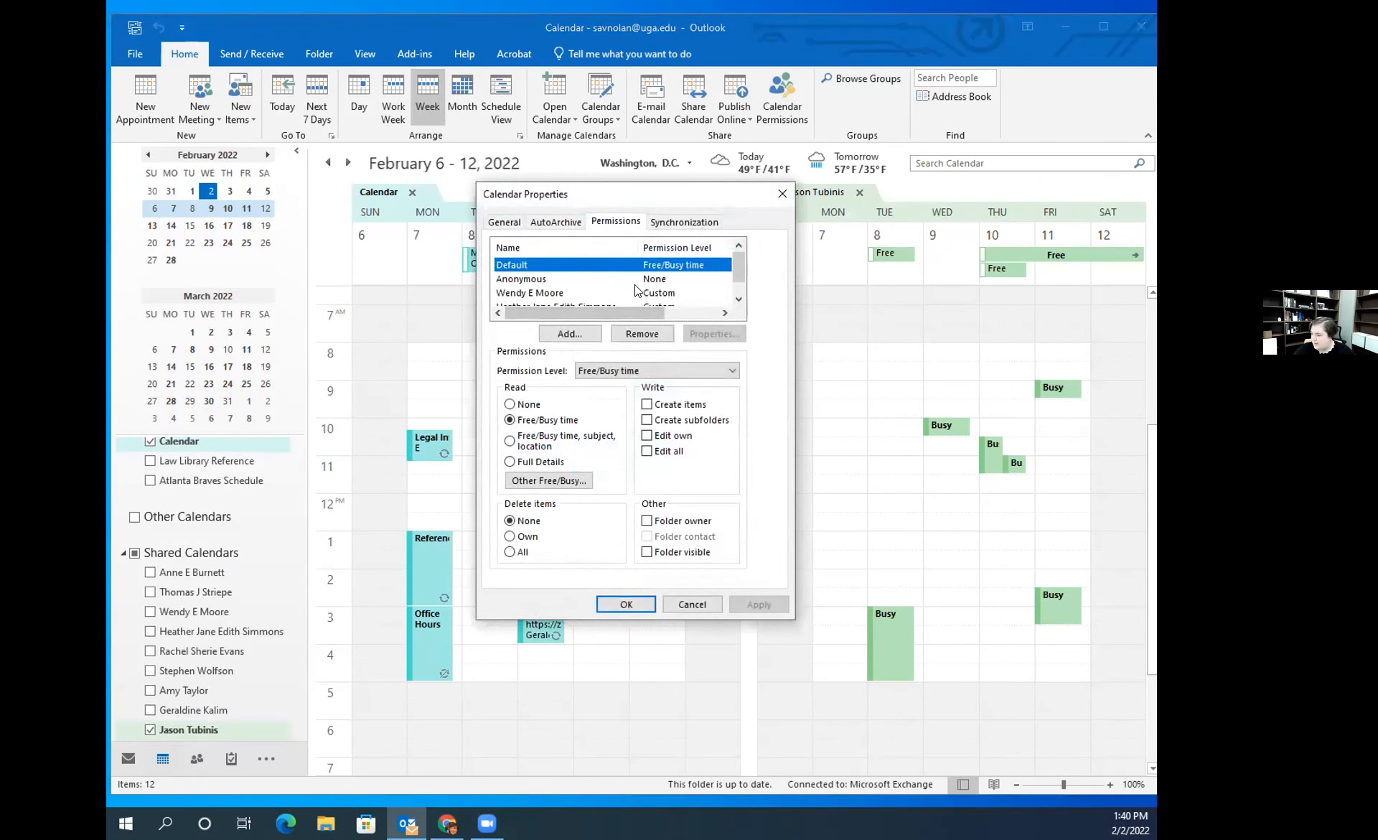
{"action": "scroll", "coordinate": [572, 282], "scroll_direction": "down", "scroll_amount": 1}
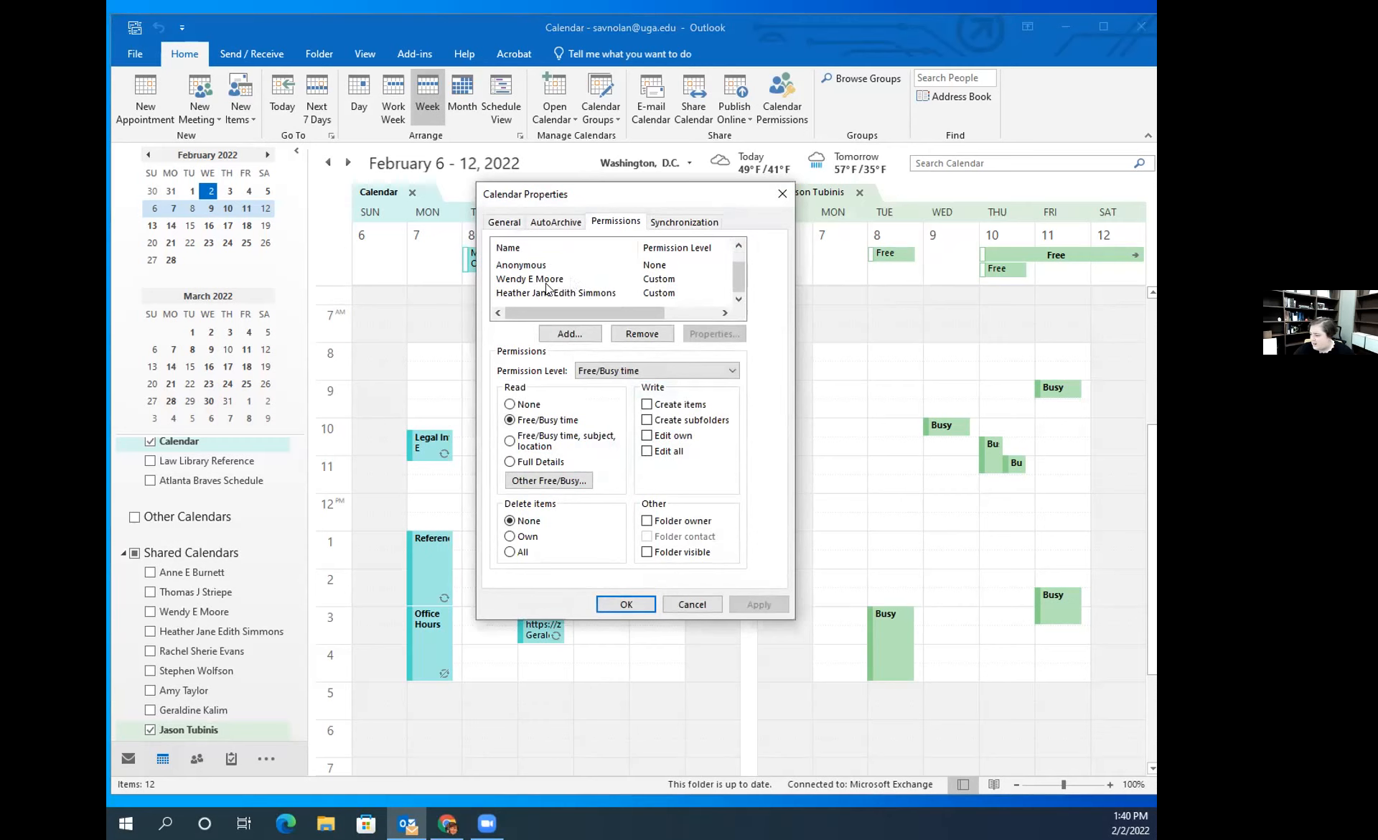
{"action": "left_click", "coordinate": [543, 281]}
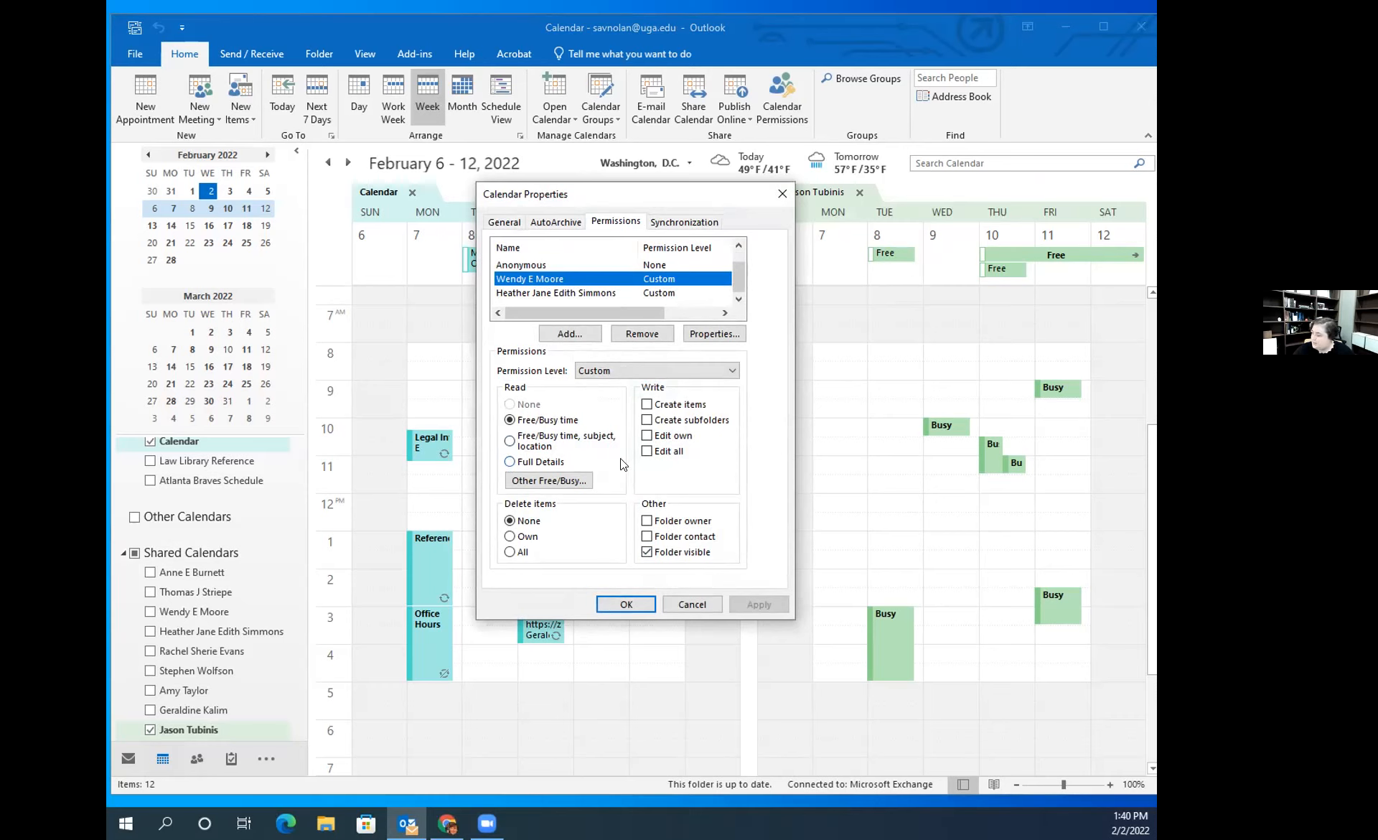
{"action": "scroll", "coordinate": [579, 277], "scroll_direction": "up", "scroll_amount": 1}
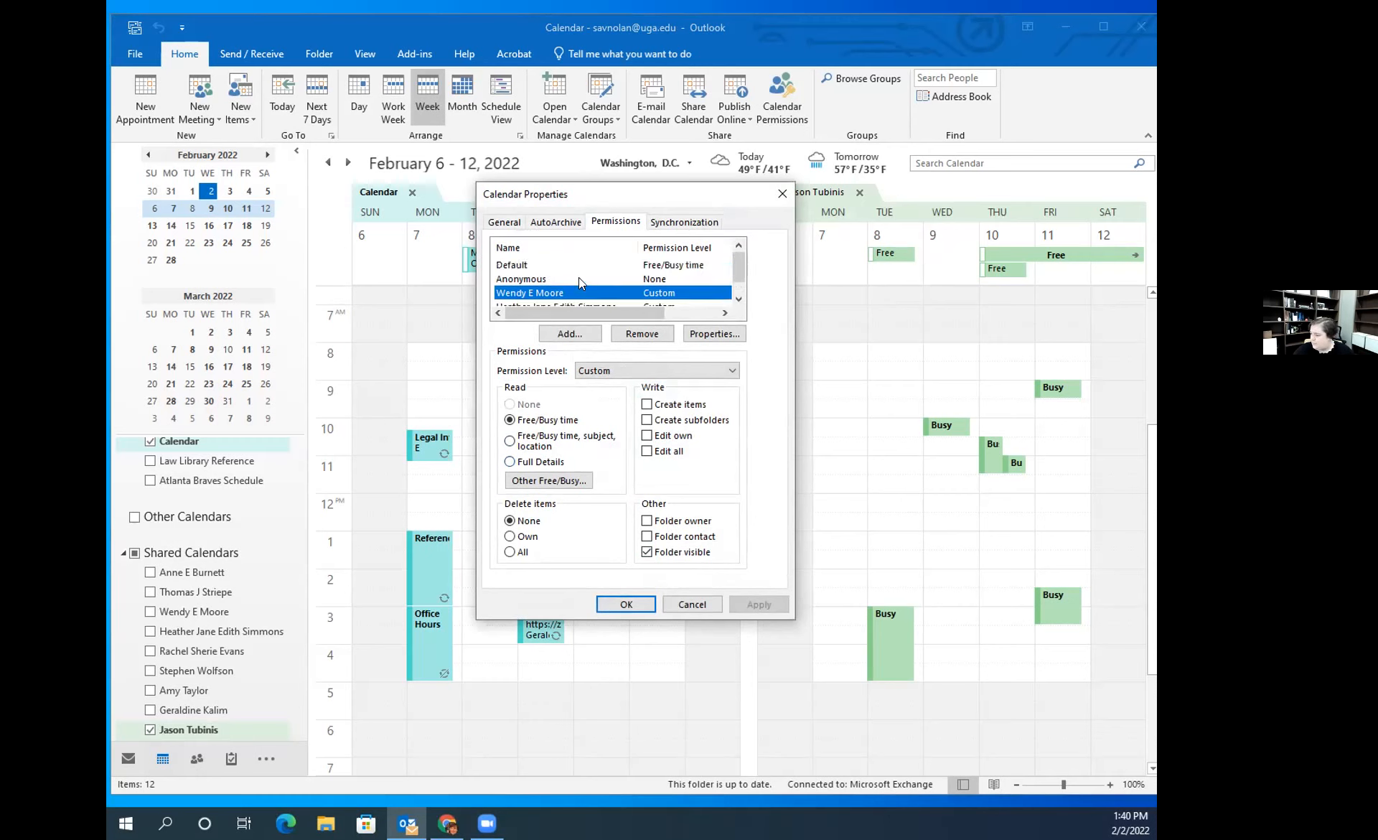
{"action": "left_click", "coordinate": [624, 603]}
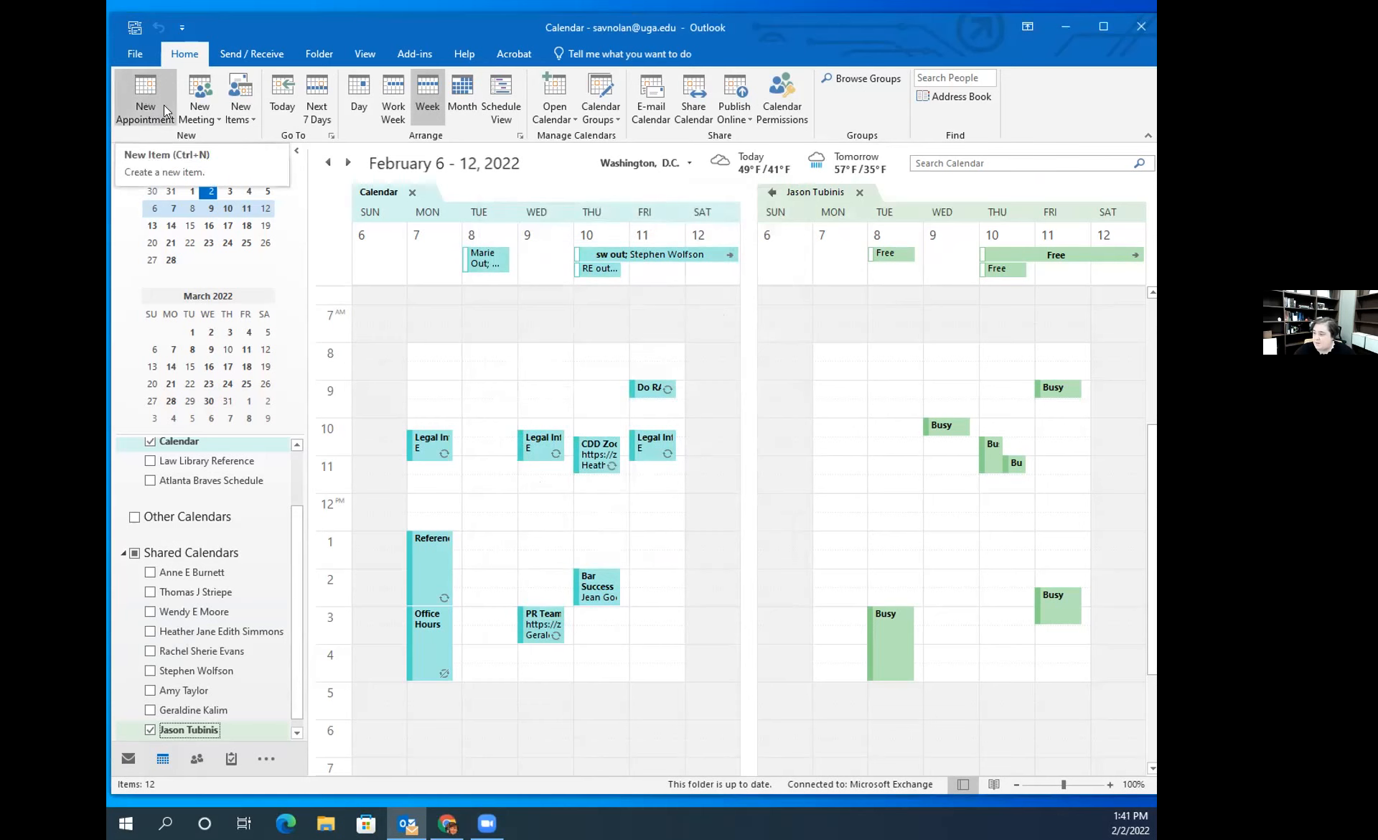
- Close the added colleague's calendar and create a new meeting request addressed to two colleagues
{"action": "left_click", "coordinate": [859, 192]}
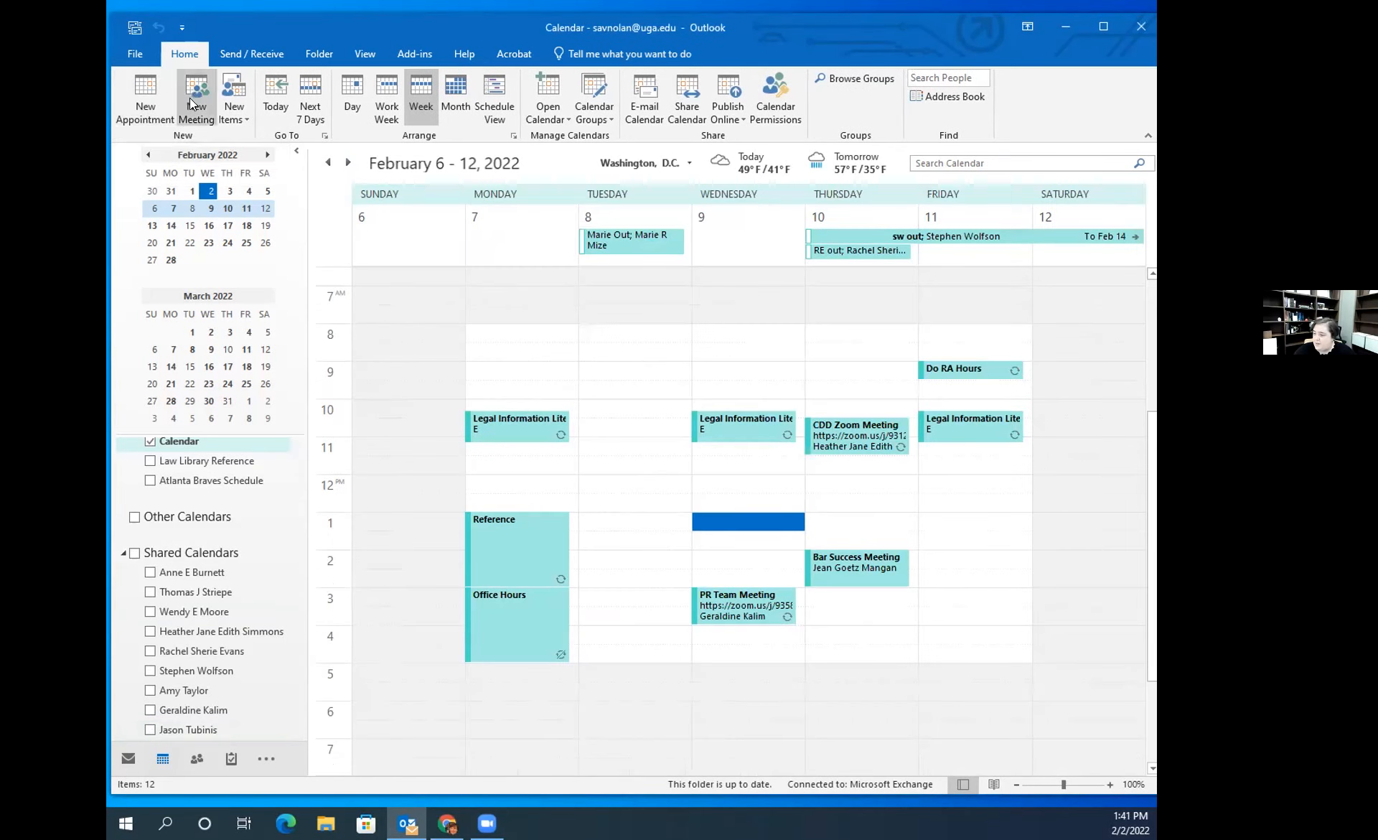
{"action": "left_click", "coordinate": [191, 99]}
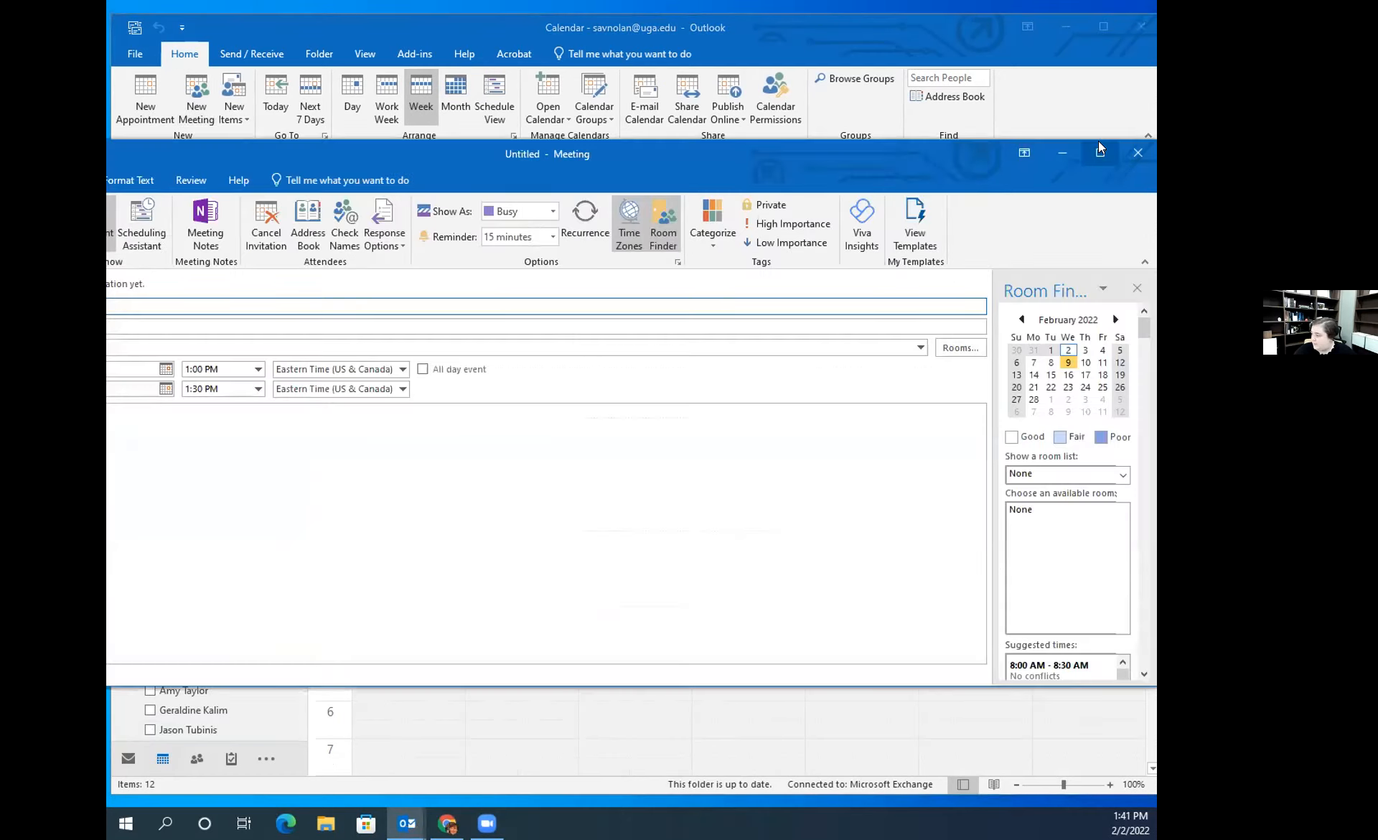
{"action": "left_click", "coordinate": [1098, 141]}
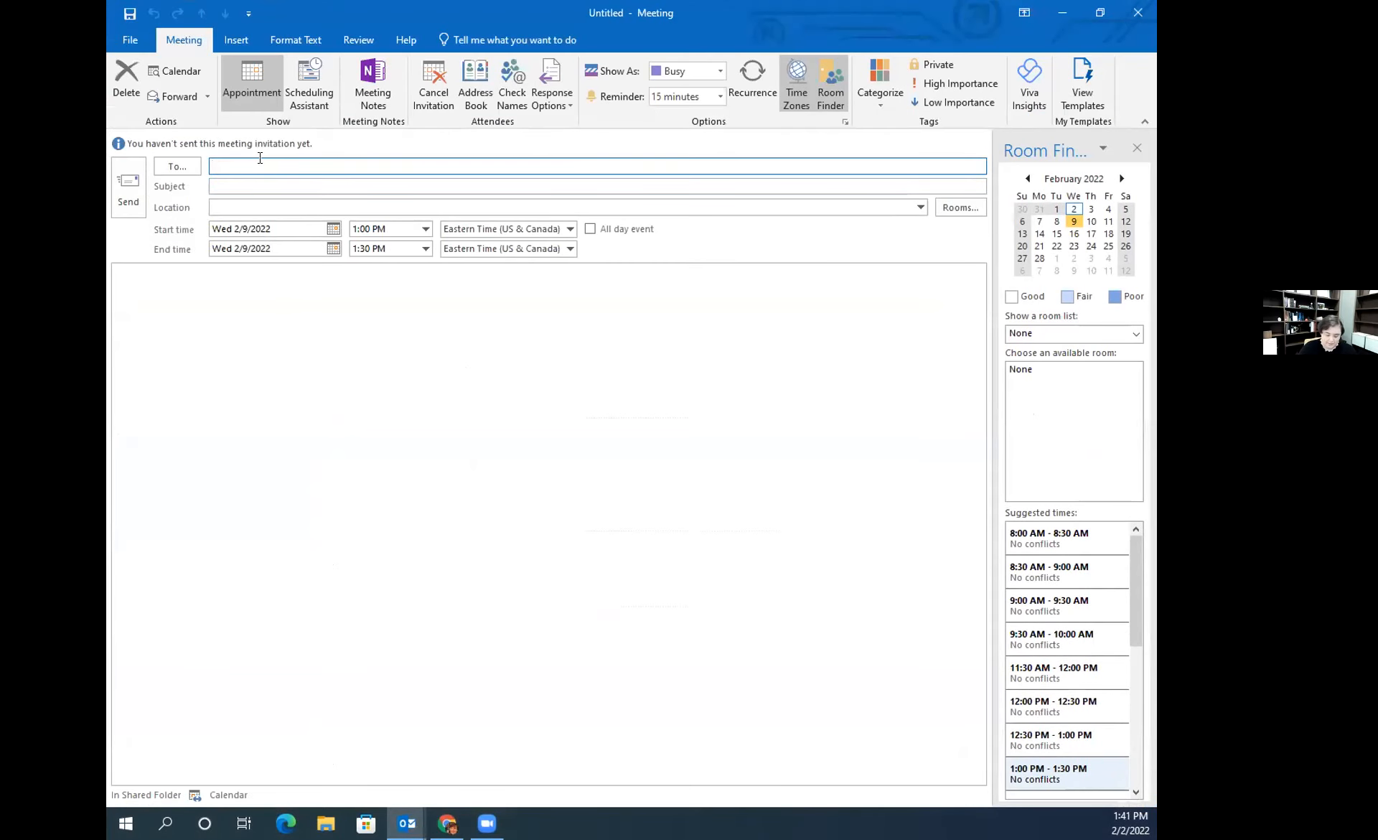
{"action": "type", "text": "rach"}
{"action": "key", "text": "Return"}
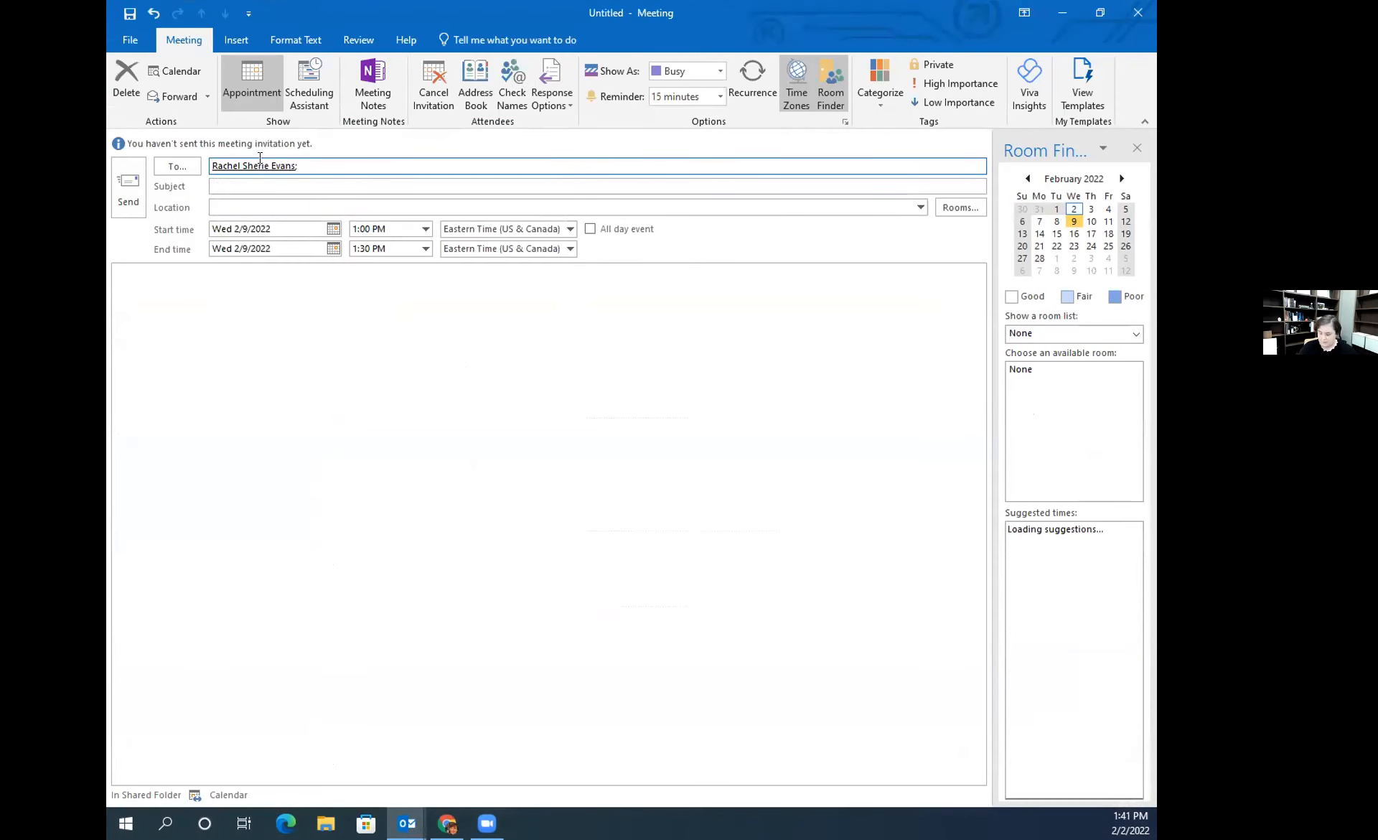
{"action": "type", "text": "jas"}
{"action": "key", "text": "Return"}
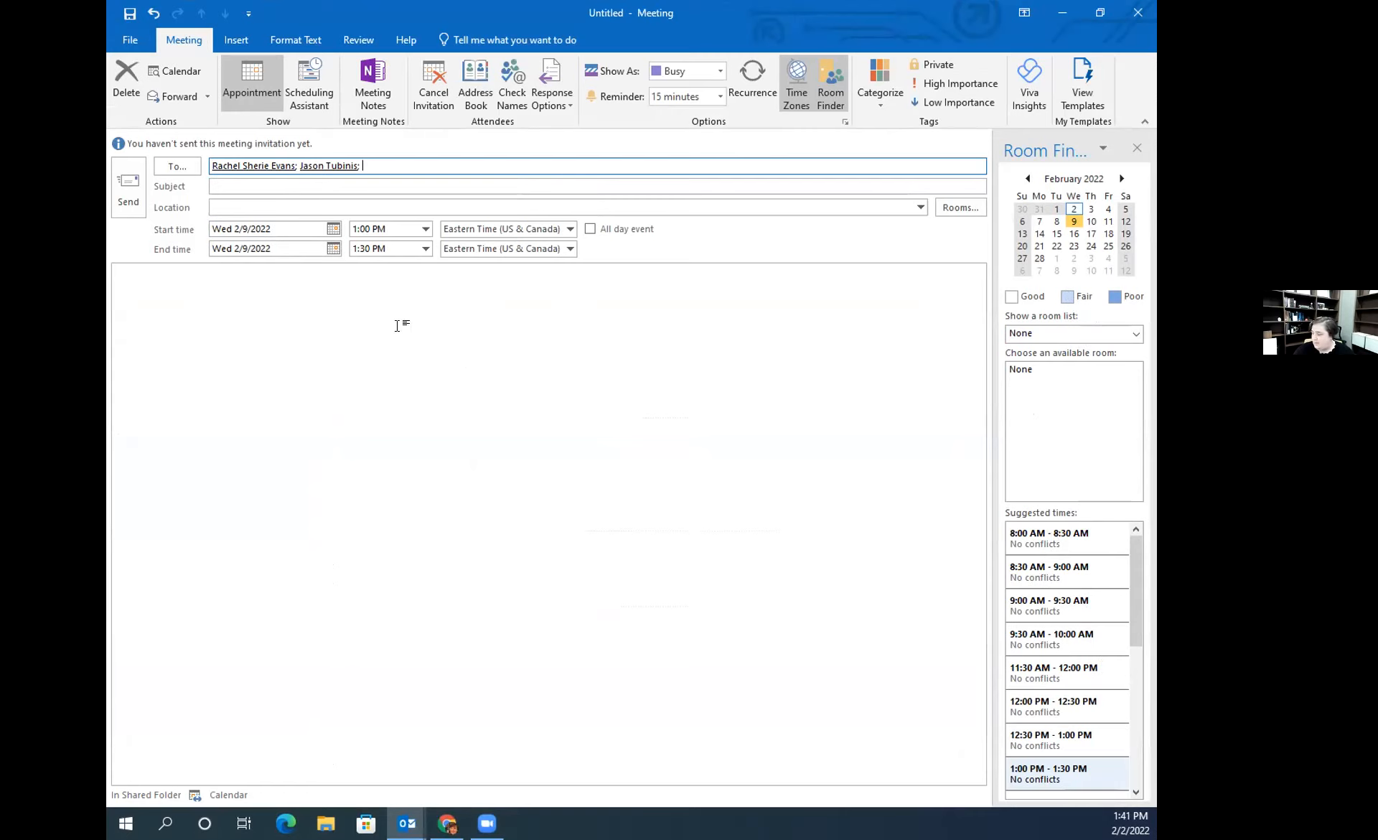
- Use the Scheduling Assistant to set the meeting on Wednesday, February 9, 2022, from 12:00 PM to 1:00 PM
{"action": "left_click", "coordinate": [313, 89]}
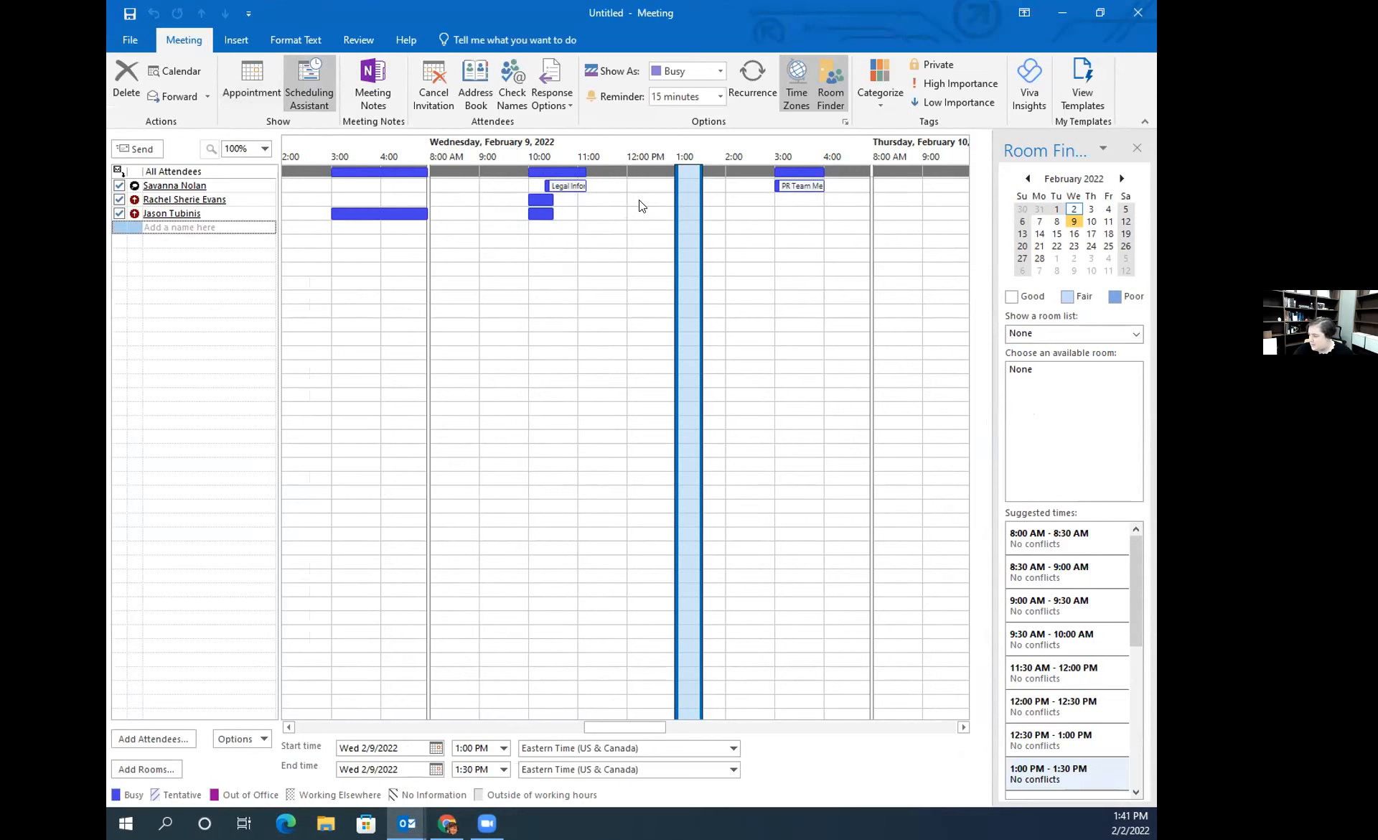
{"action": "left_click", "coordinate": [632, 183]}
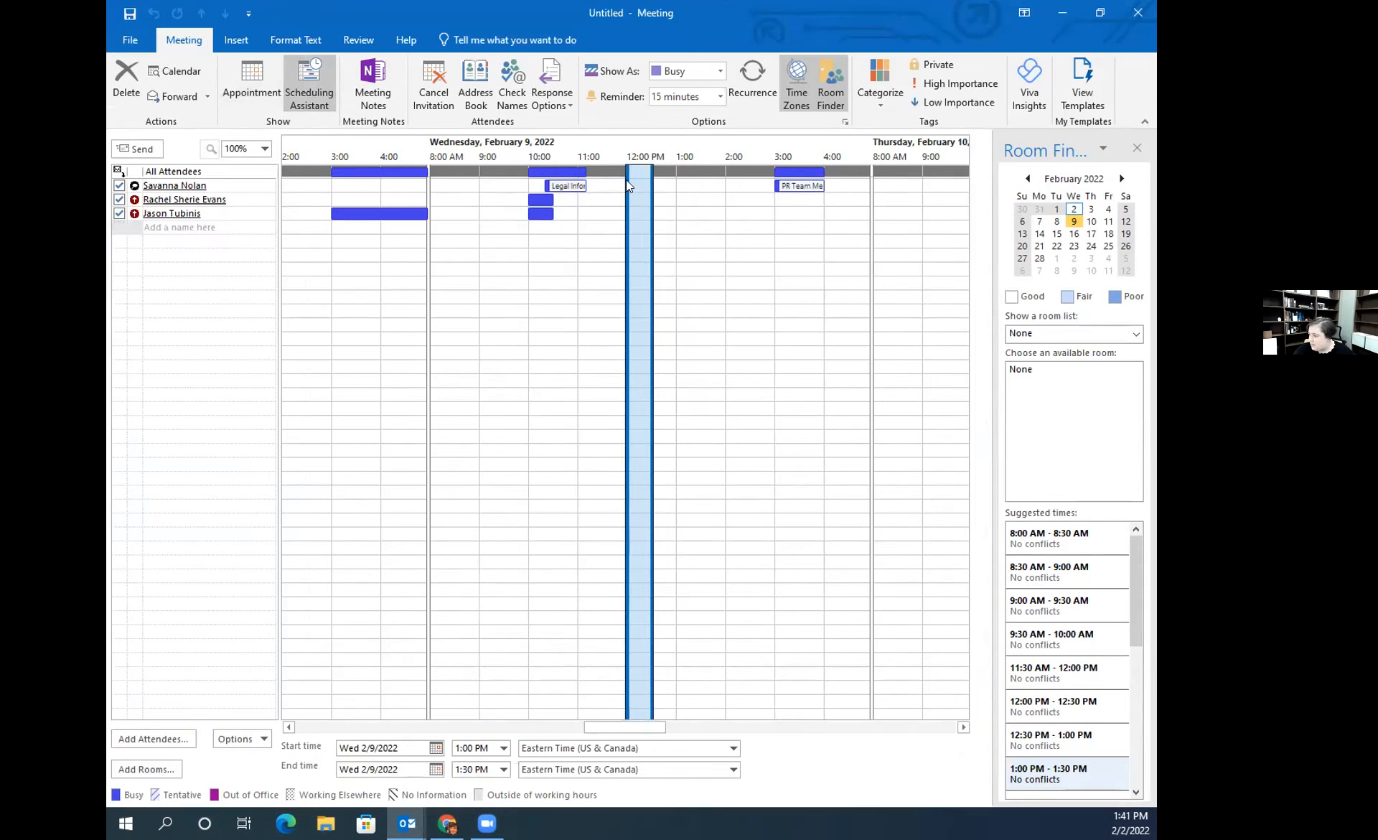
{"action": "left_click_drag", "start_coordinate": [653, 167], "coordinate": [725, 168]}
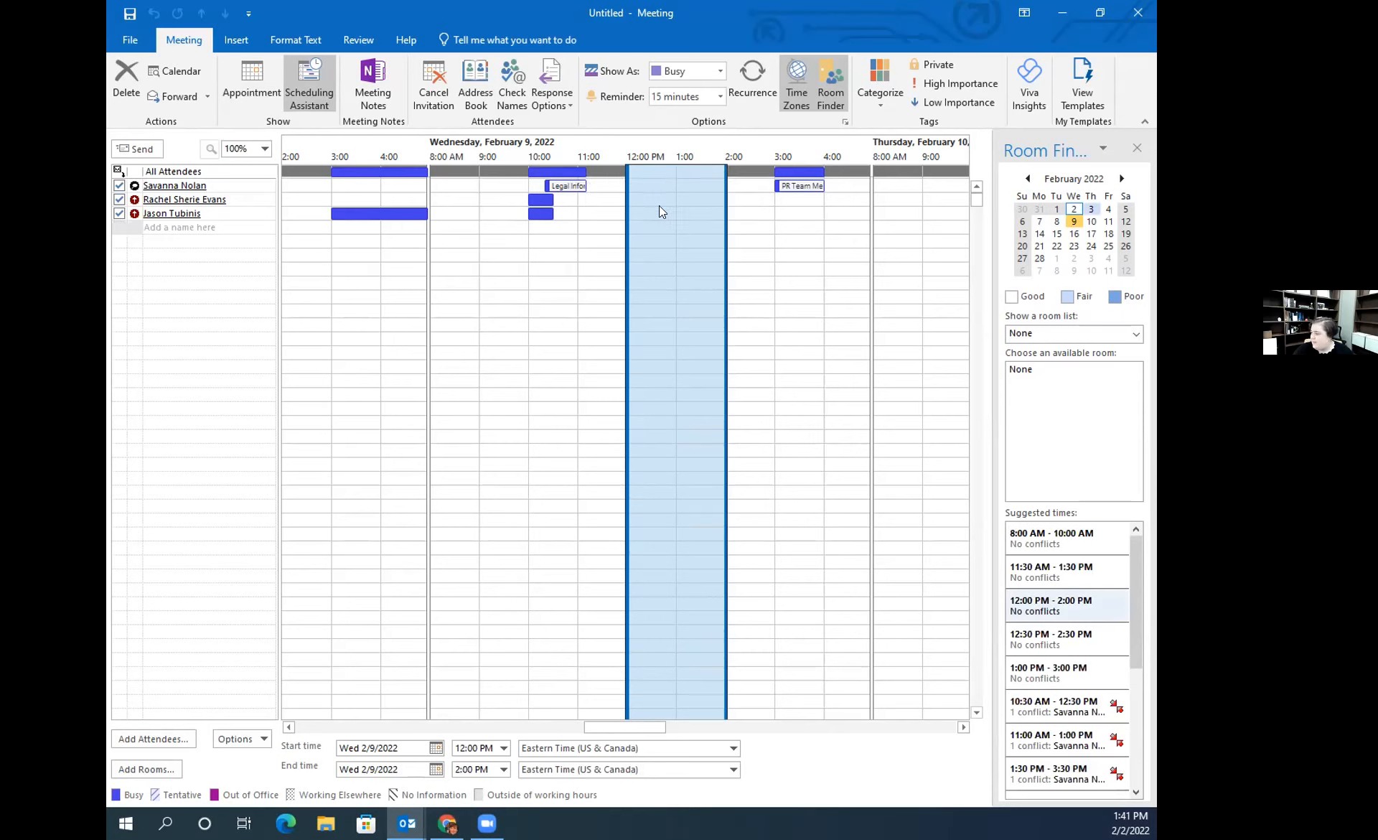
{"action": "left_click", "coordinate": [648, 180]}
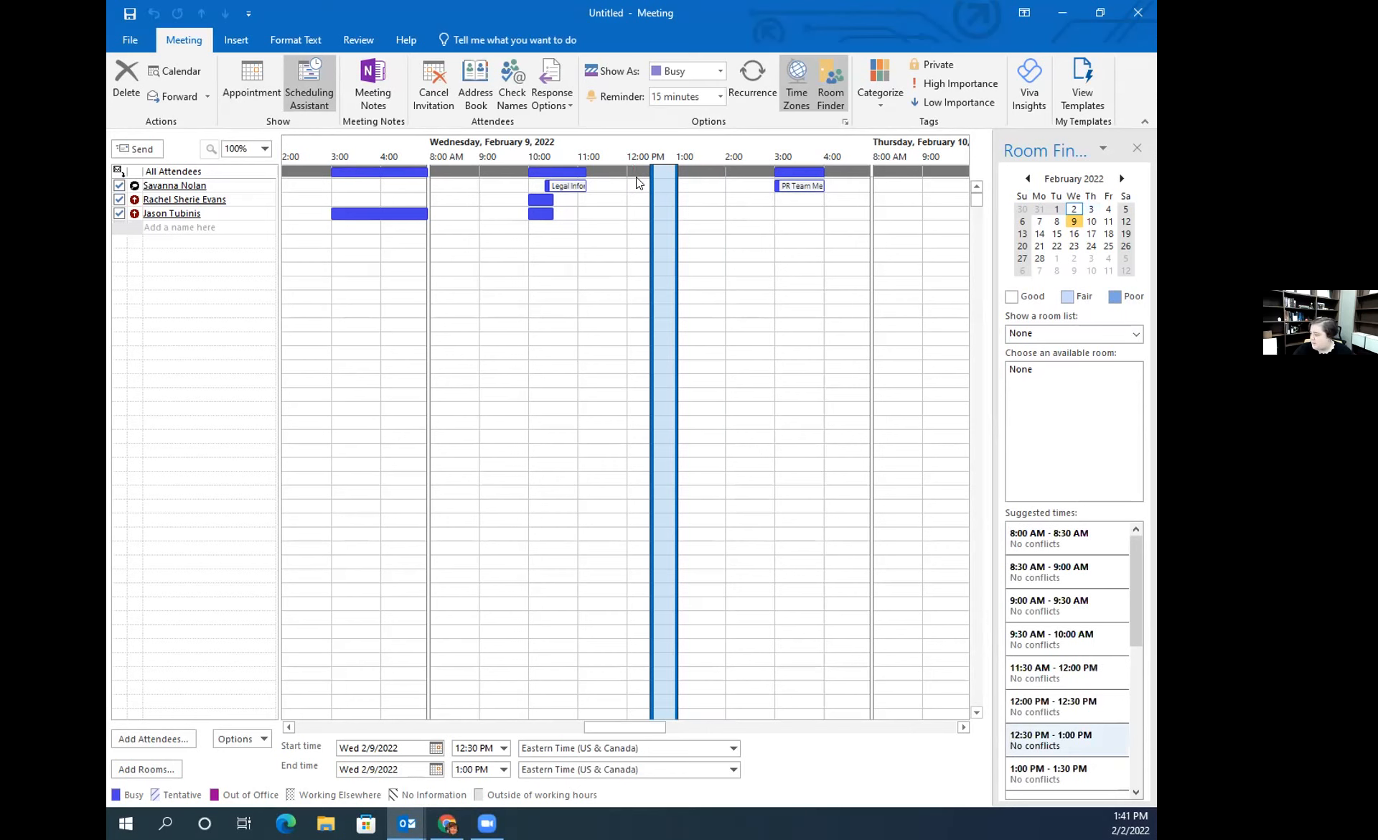
{"action": "left_click", "coordinate": [636, 176]}
{"action": "left_click_drag", "start_coordinate": [646, 173], "coordinate": [657, 184]}
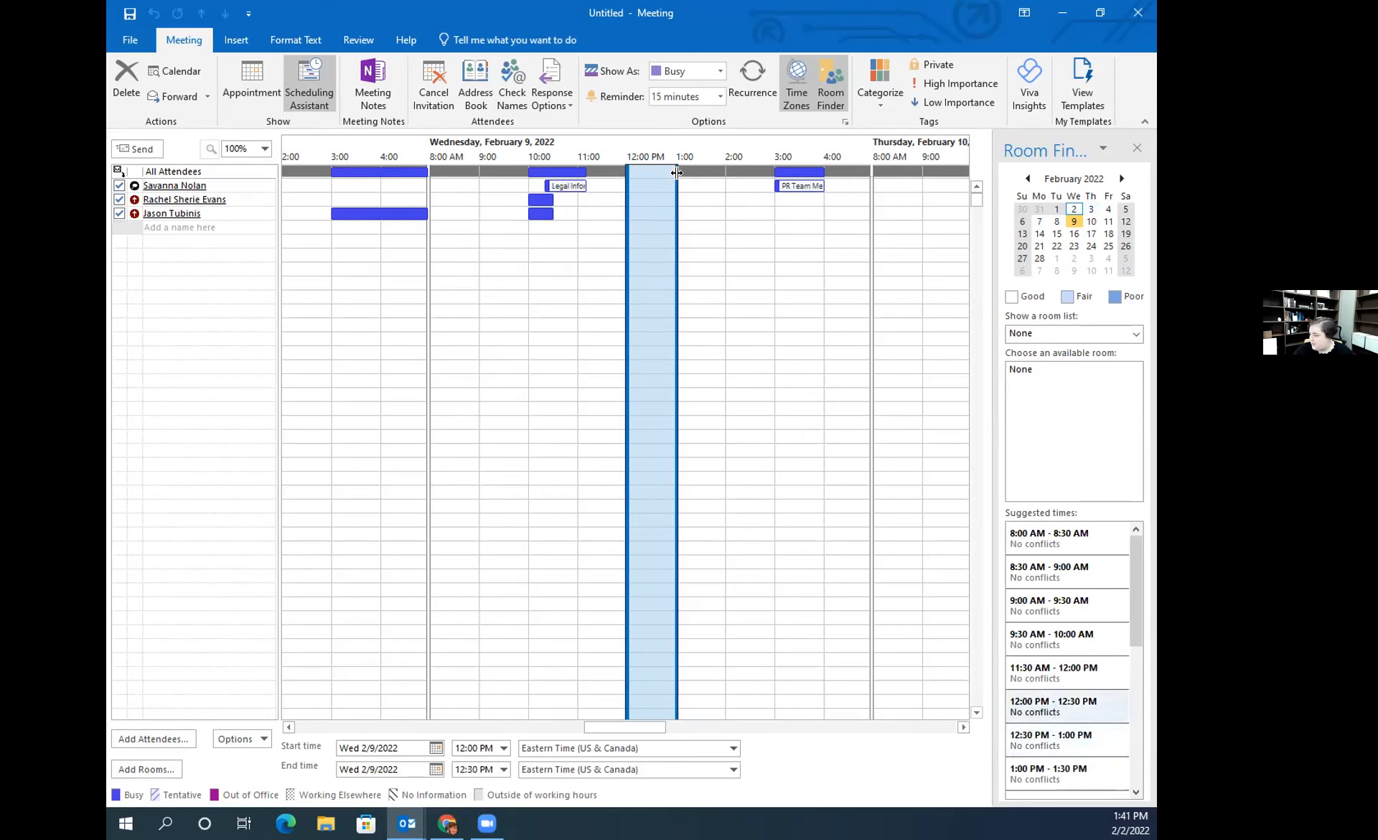
{"action": "left_click", "coordinate": [650, 185]}
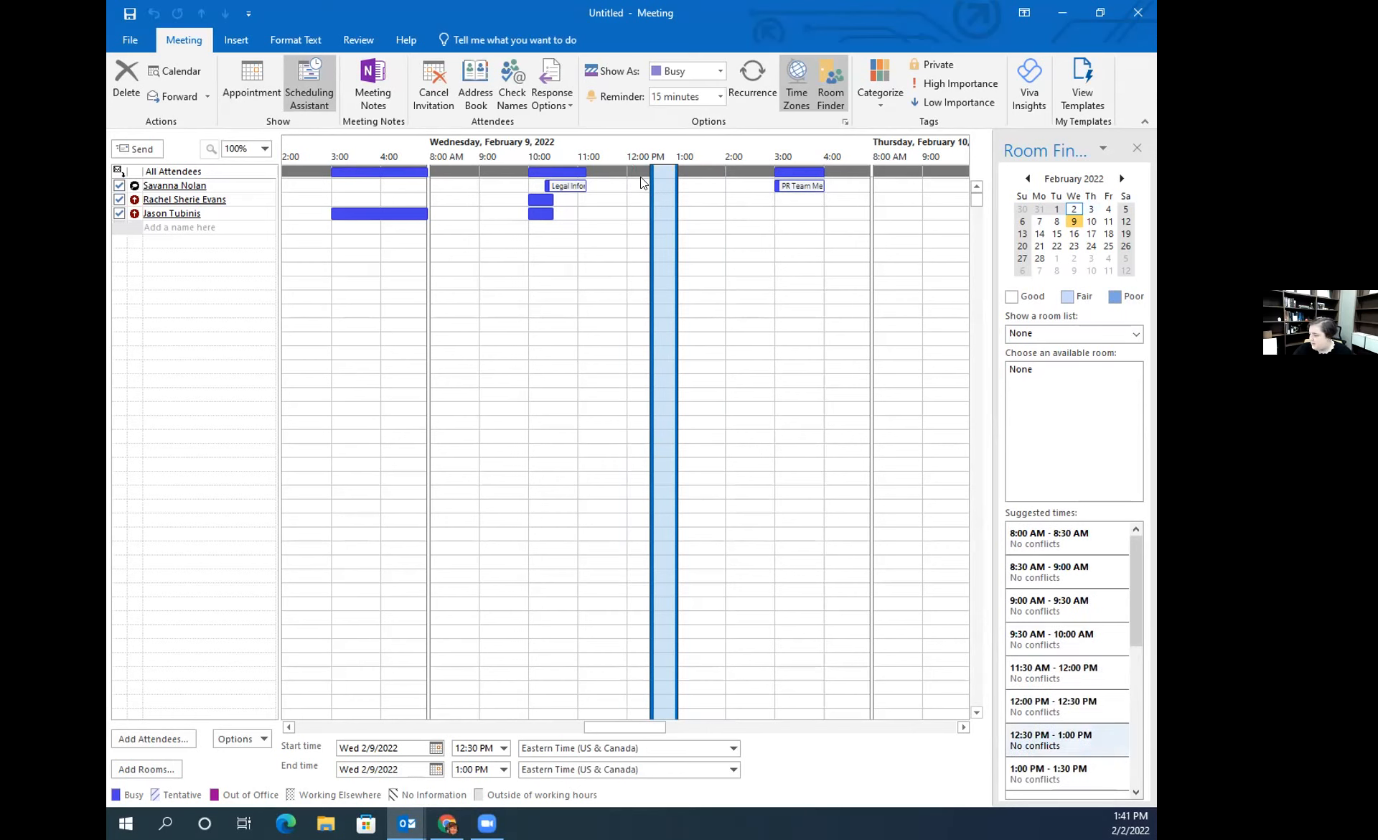
{"action": "left_click", "coordinate": [636, 176]}
{"action": "left_click_drag", "start_coordinate": [646, 170], "coordinate": [674, 172]}
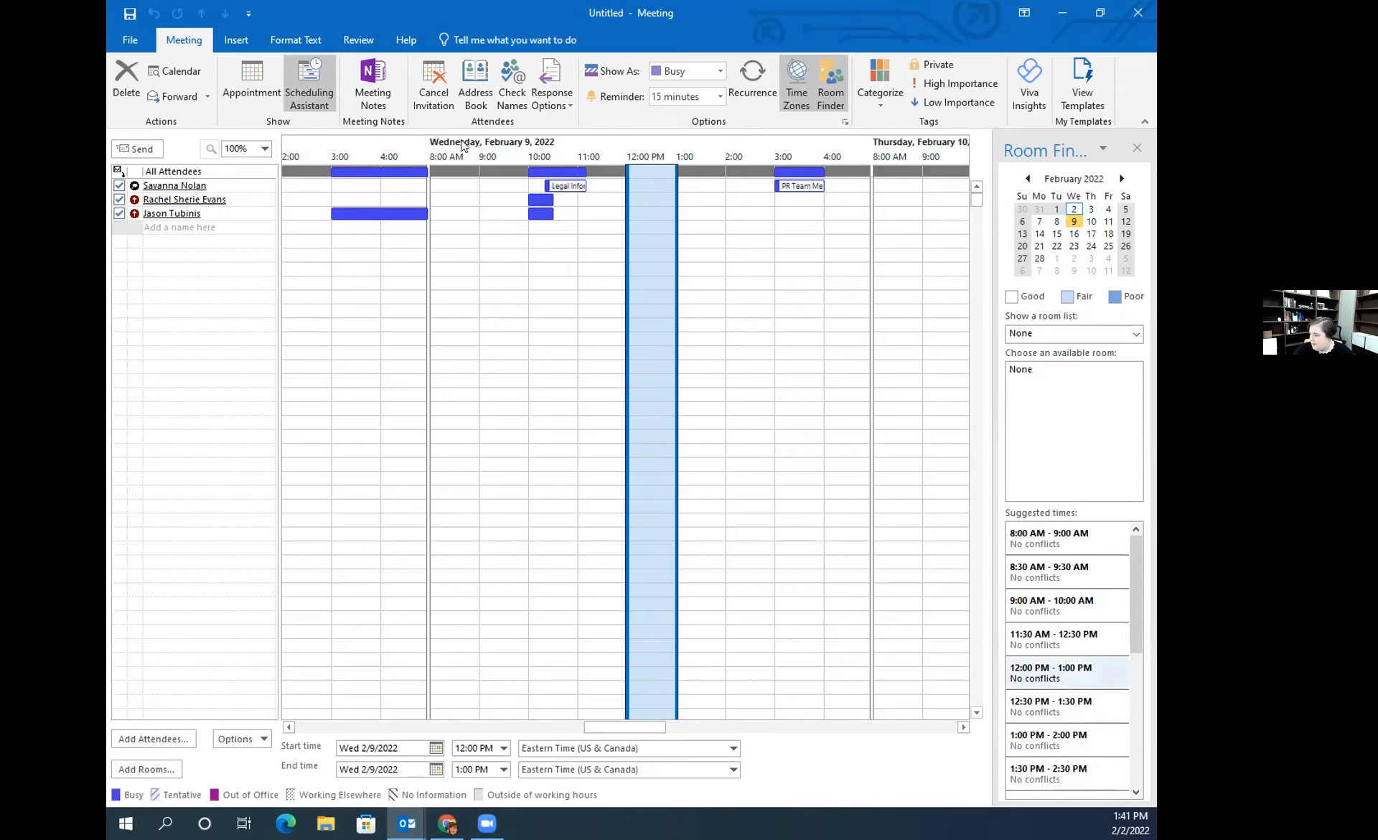
- Fill in the meeting details with the subject "Meeting", the organizer's office as location, and the body "Text"
{"action": "left_click", "coordinate": [253, 79]}
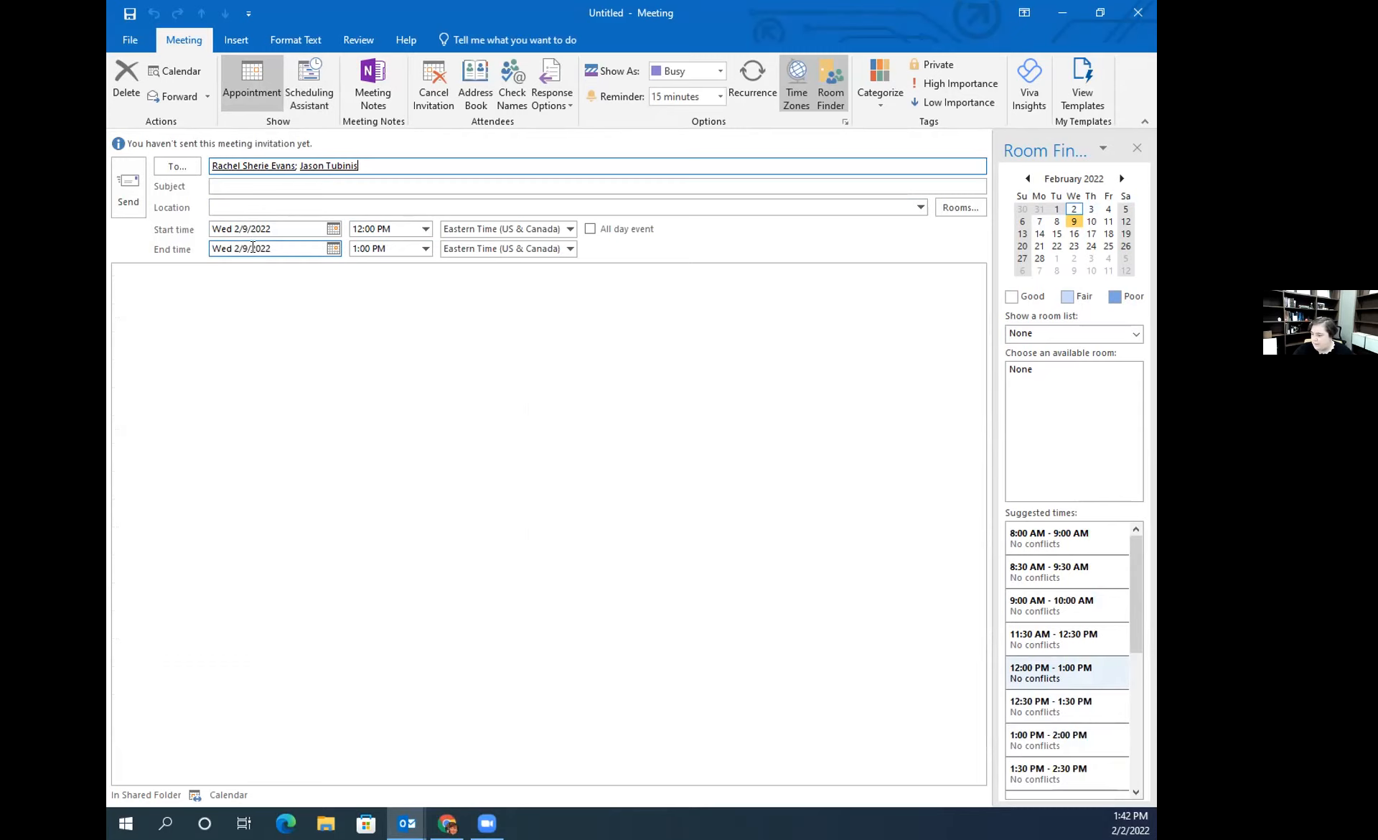
{"action": "left_click", "coordinate": [228, 185]}
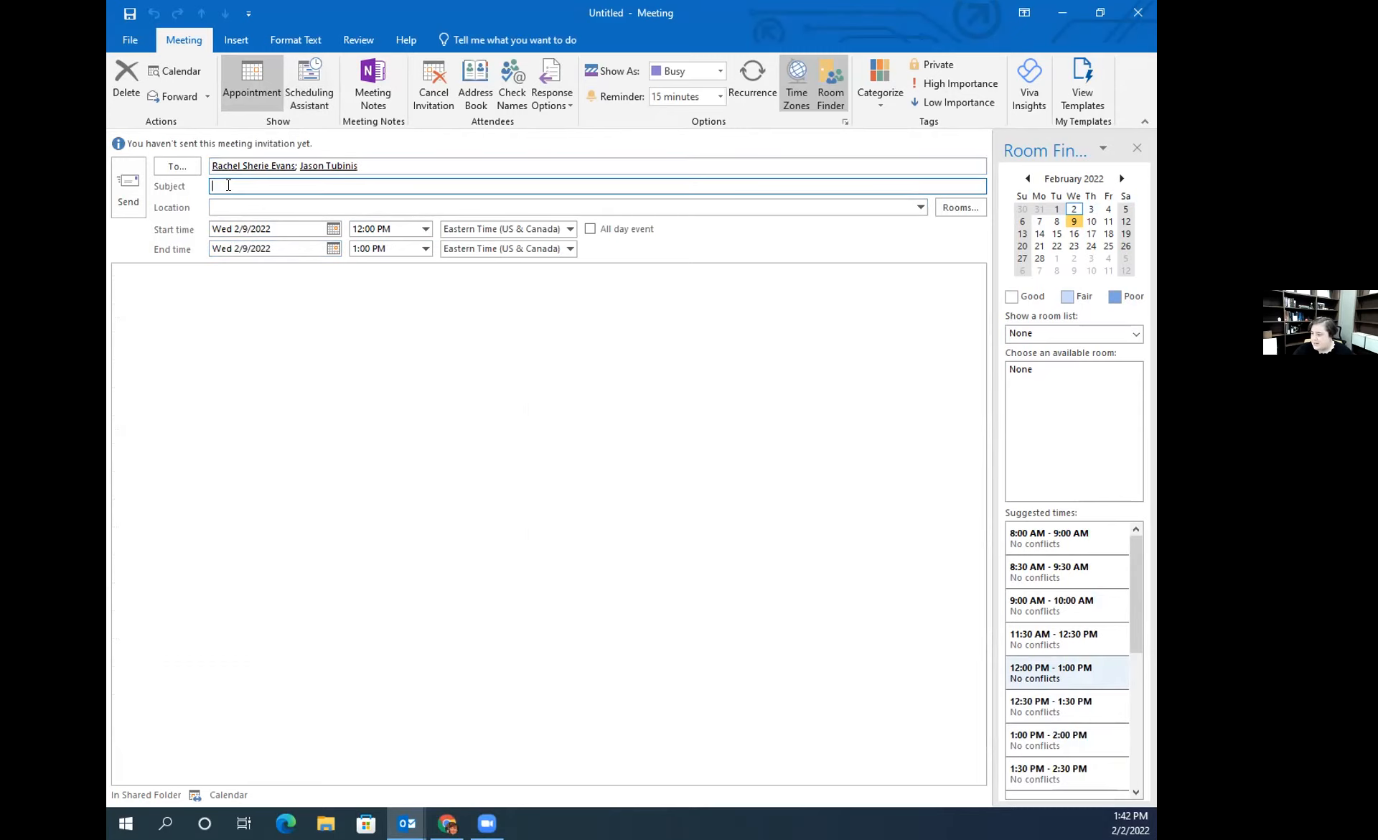
{"action": "type", "text": "Meeting"}
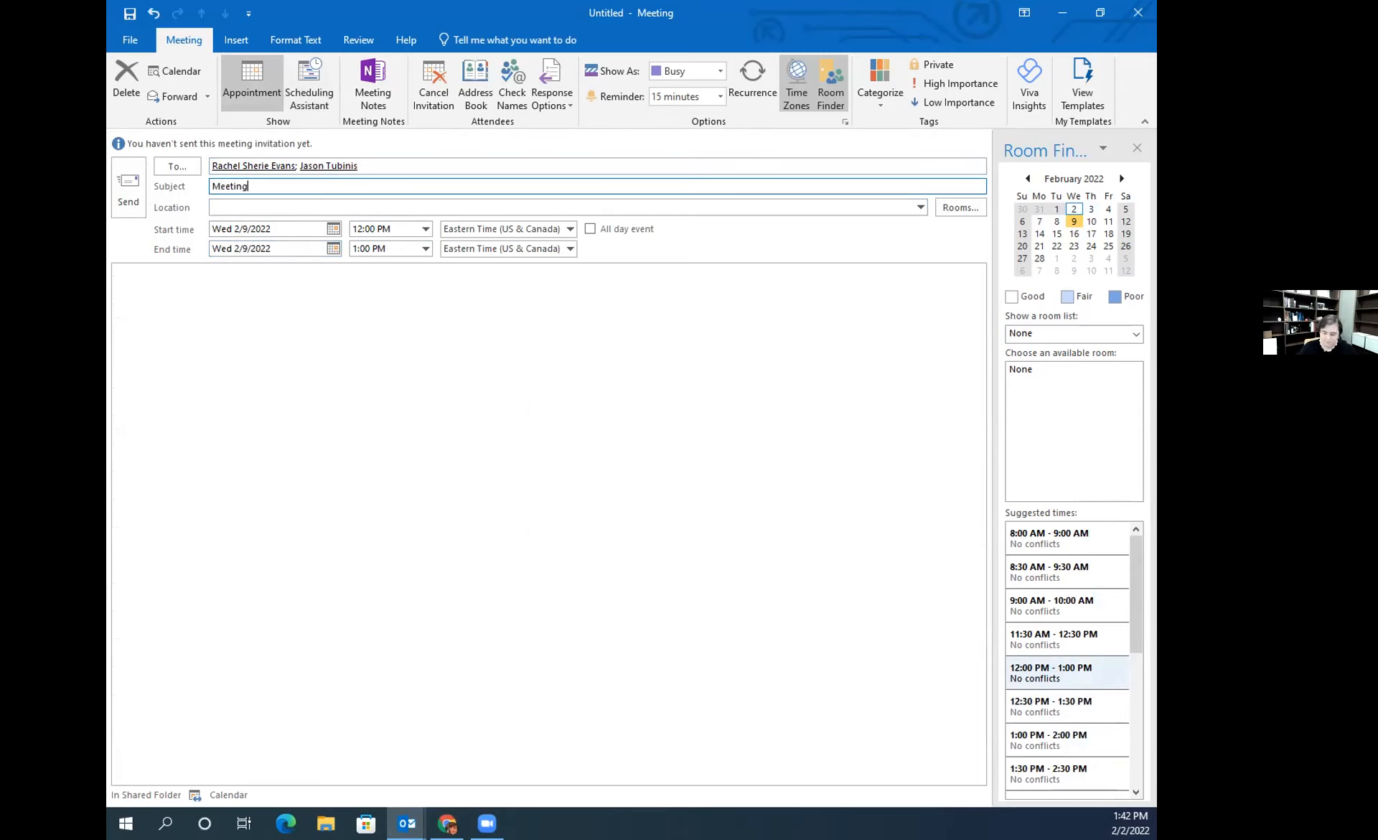
{"action": "left_click", "coordinate": [228, 205]}
{"action": "type", "text": "Savanna's Office"}
{"action": "left_click", "coordinate": [271, 320]}
{"action": "type", "text": "Text"}
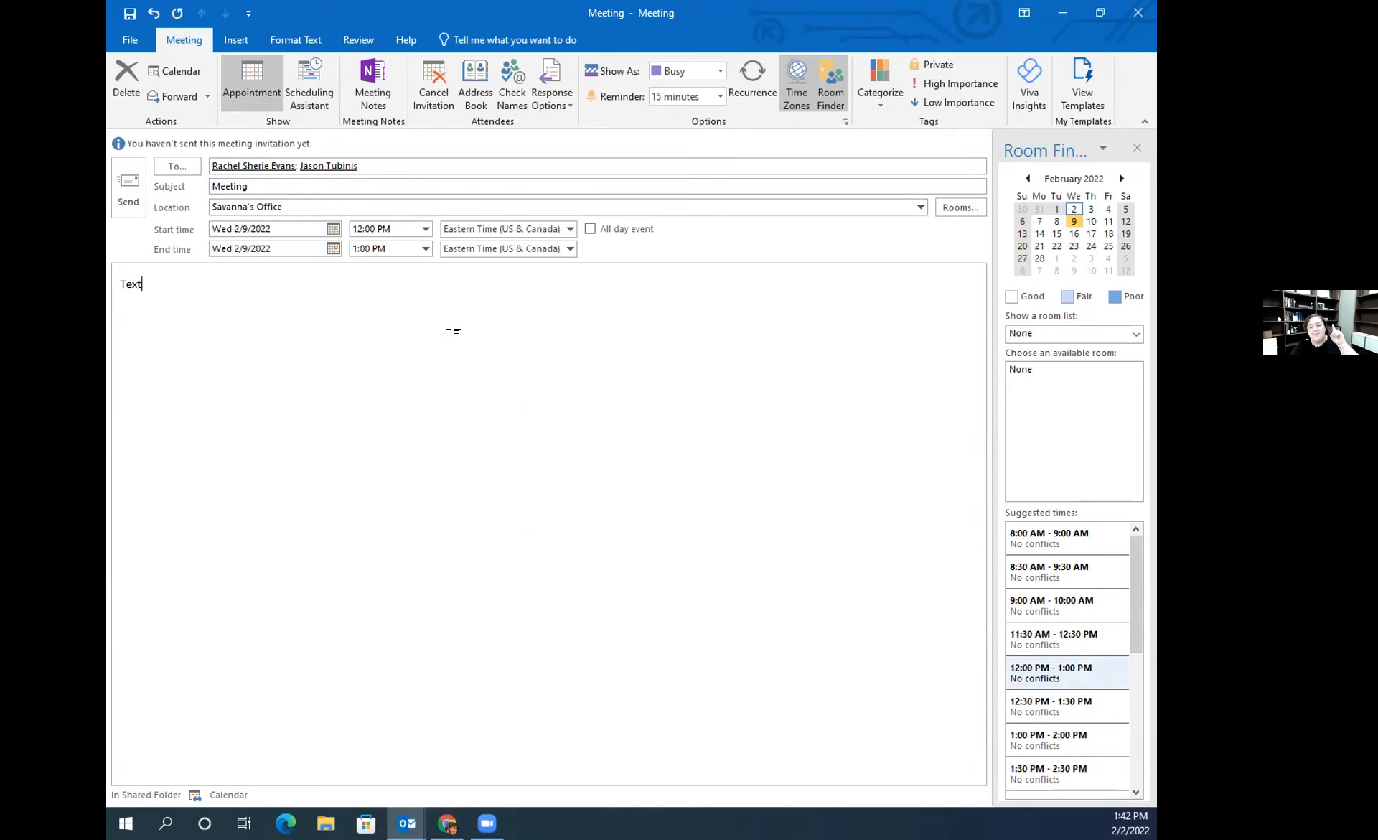
- Turn off the Request Responses option for the meeting invitation
{"action": "left_click", "coordinate": [558, 105]}
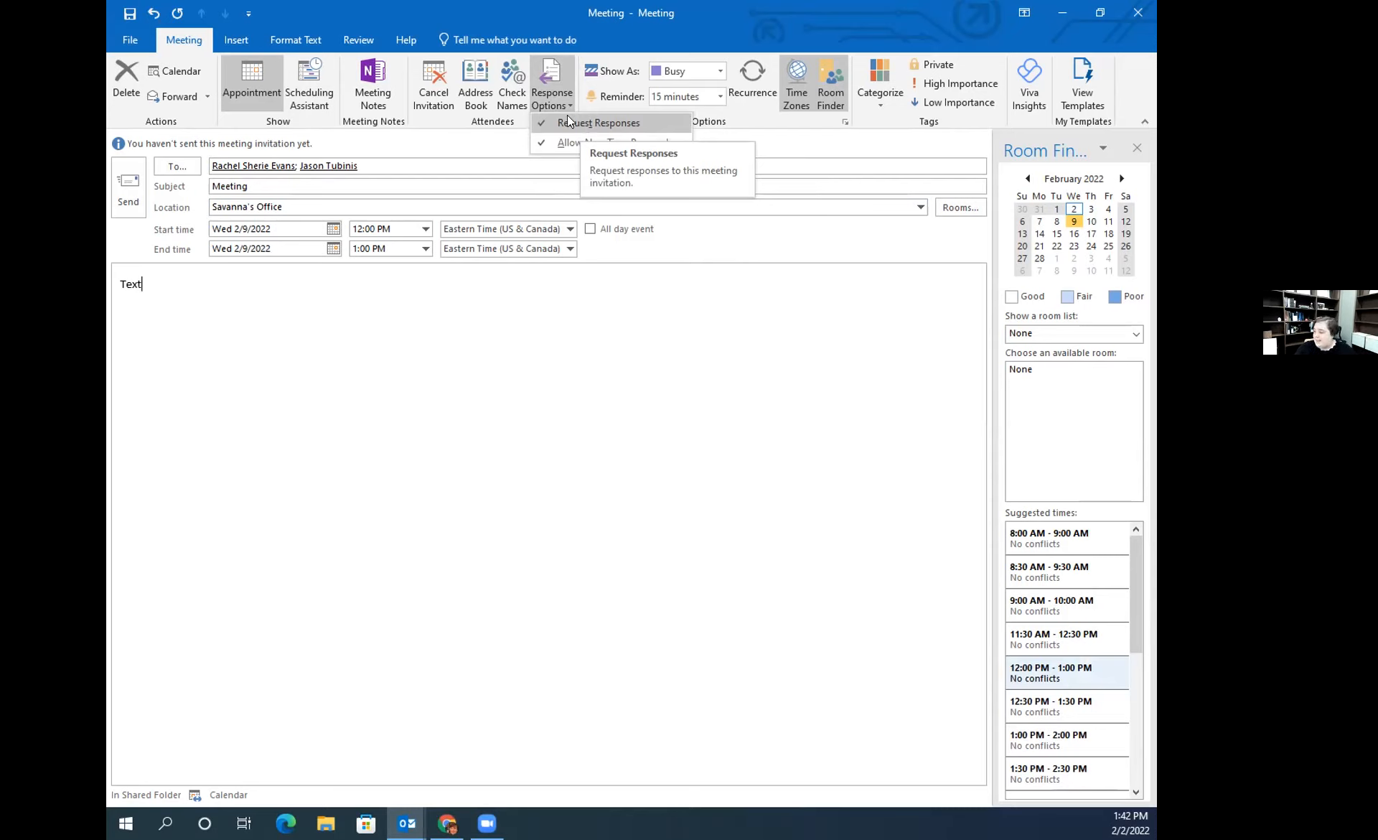
{"action": "left_click", "coordinate": [565, 123]}
{"action": "left_click", "coordinate": [557, 96]}
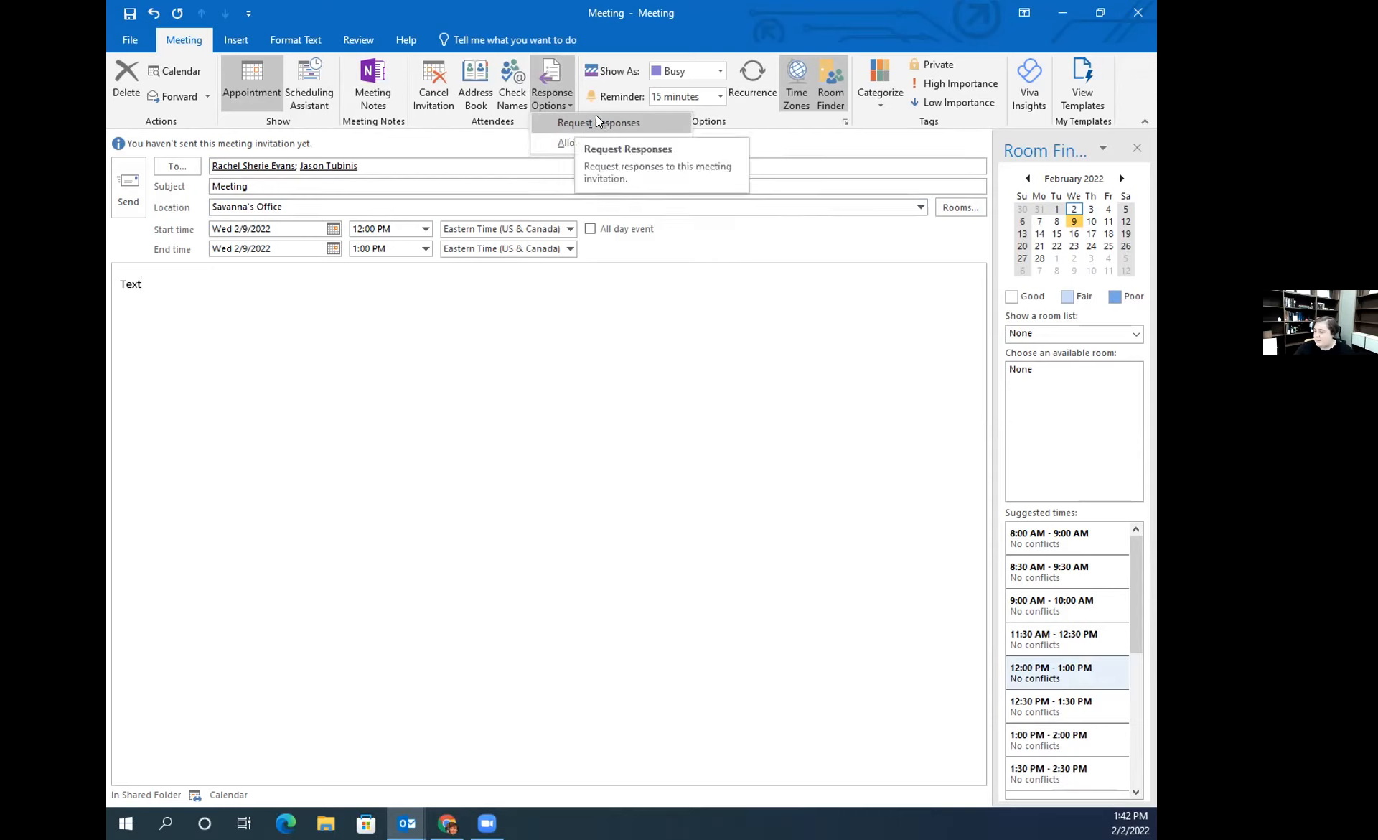
{"action": "left_click", "coordinate": [476, 574]}
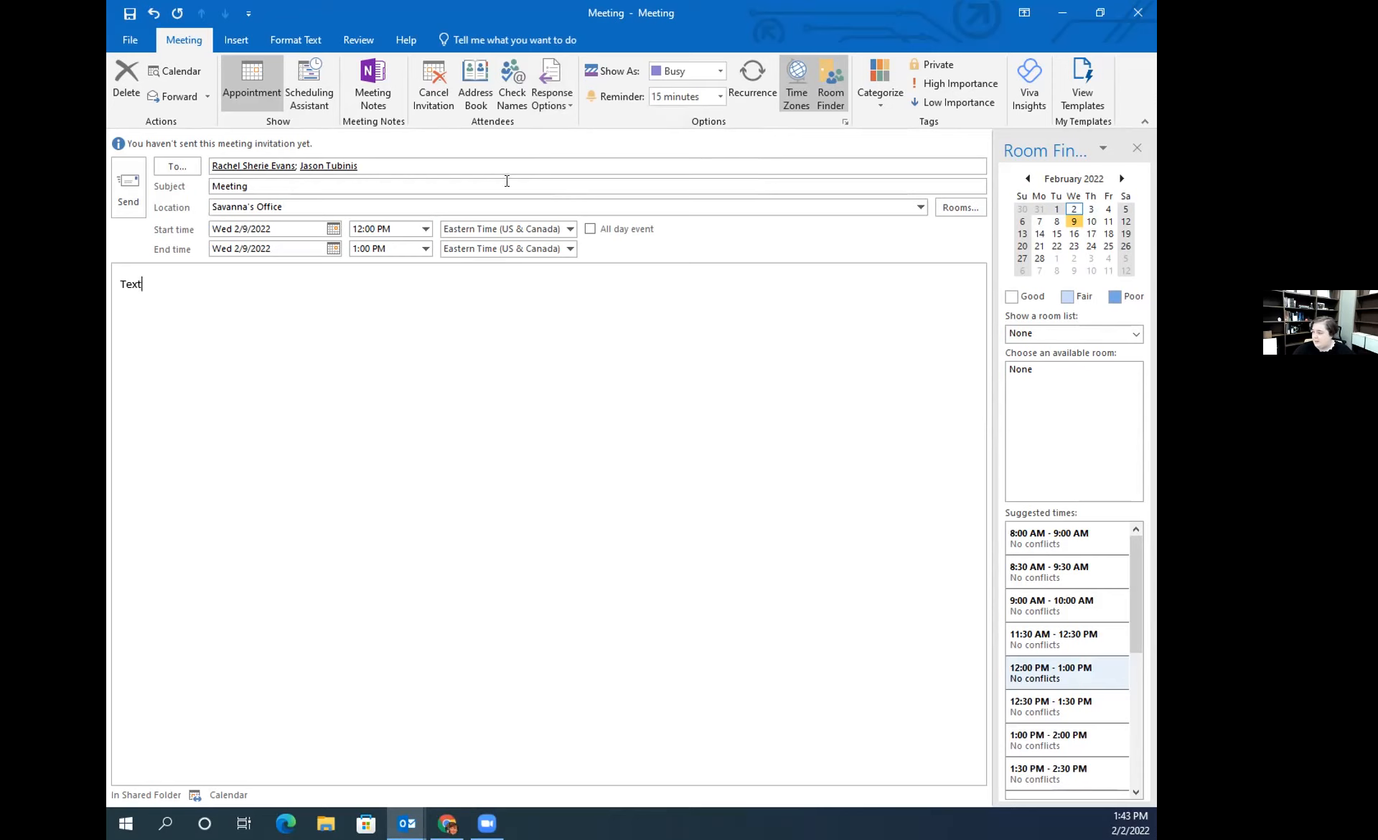
- Turn Request Responses and Allow New Time Proposals back on for the meeting invitation
{"action": "left_click", "coordinate": [550, 90]}
{"action": "left_click", "coordinate": [580, 124]}
{"action": "left_click", "coordinate": [559, 101]}
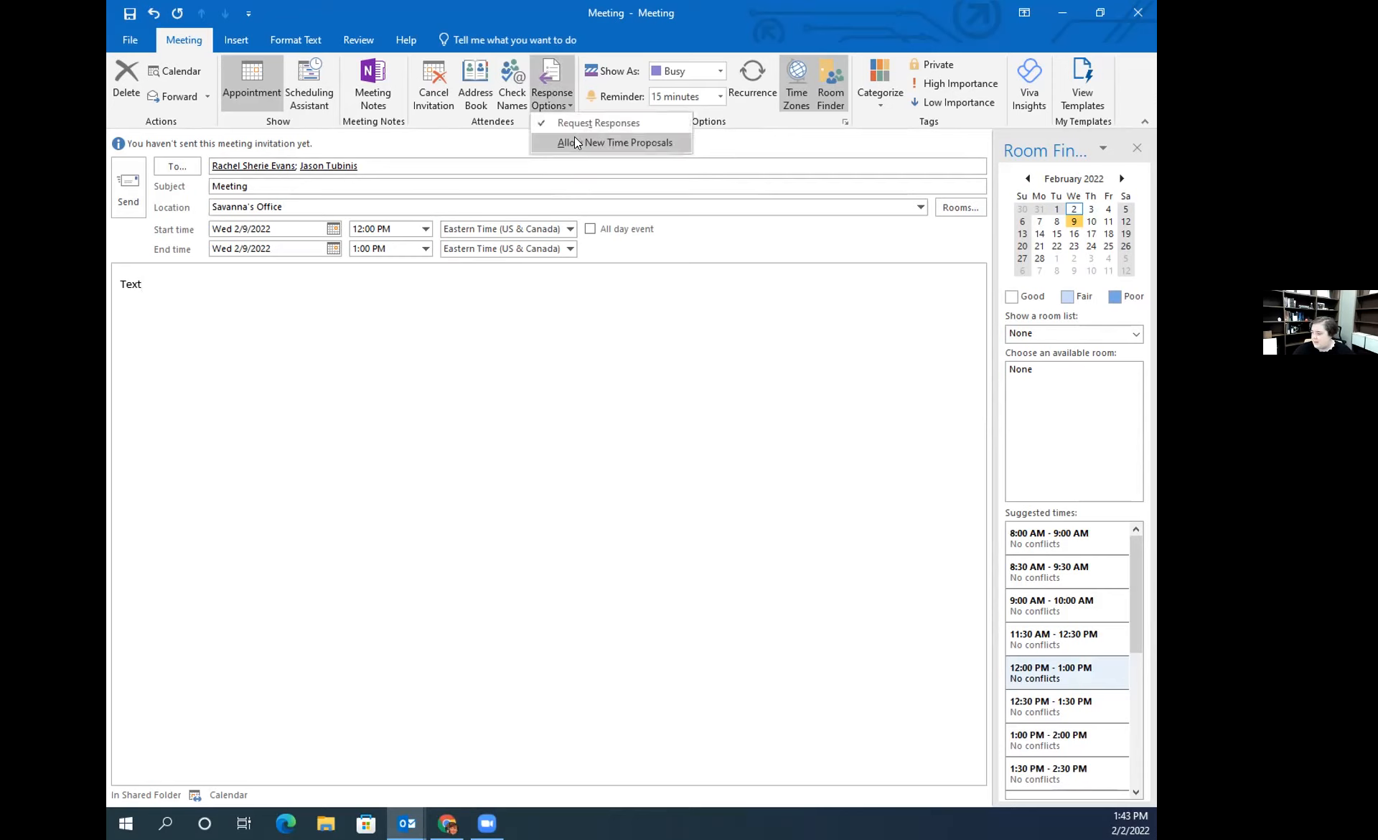
{"action": "left_click", "coordinate": [575, 141]}
{"action": "left_click", "coordinate": [557, 100]}
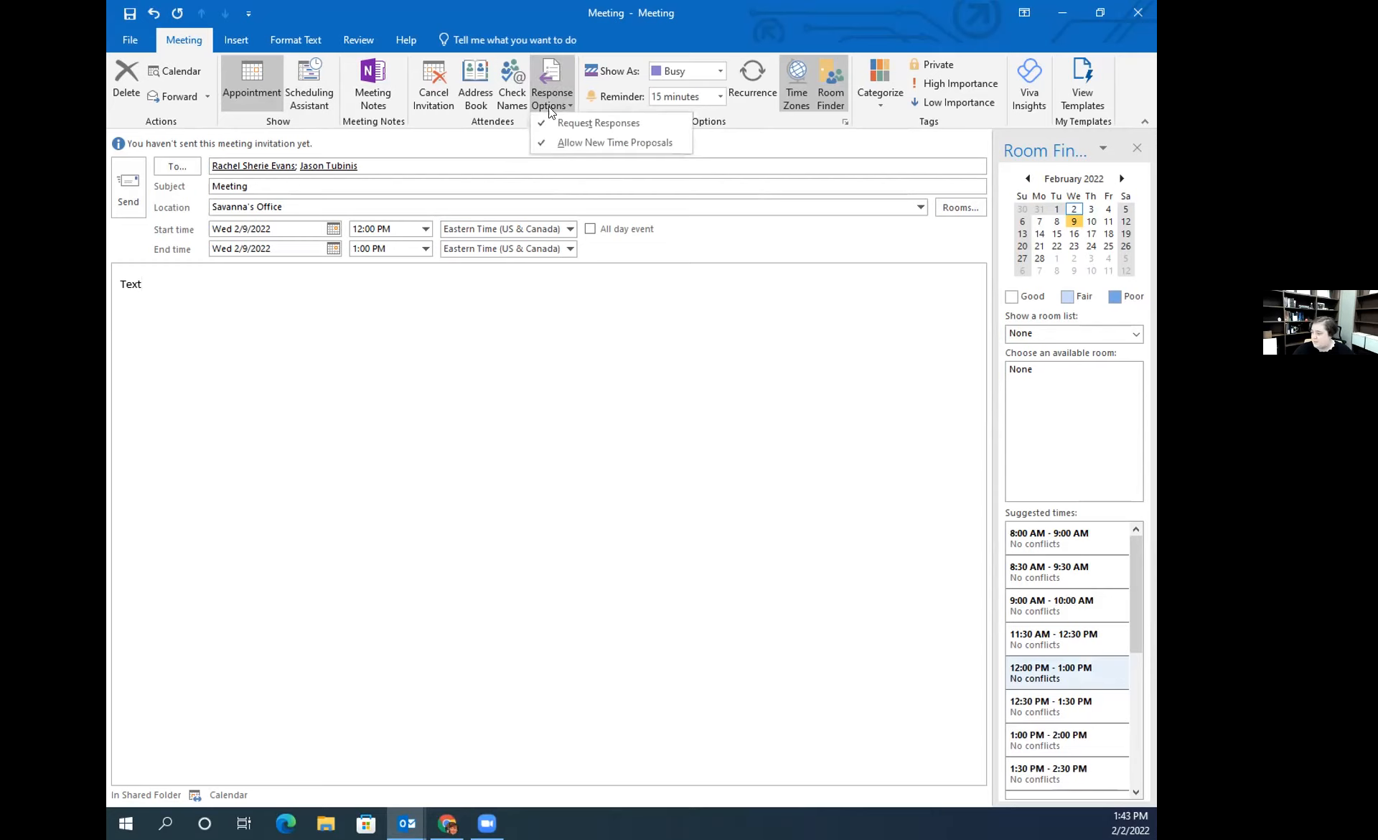
{"action": "left_click", "coordinate": [279, 394]}
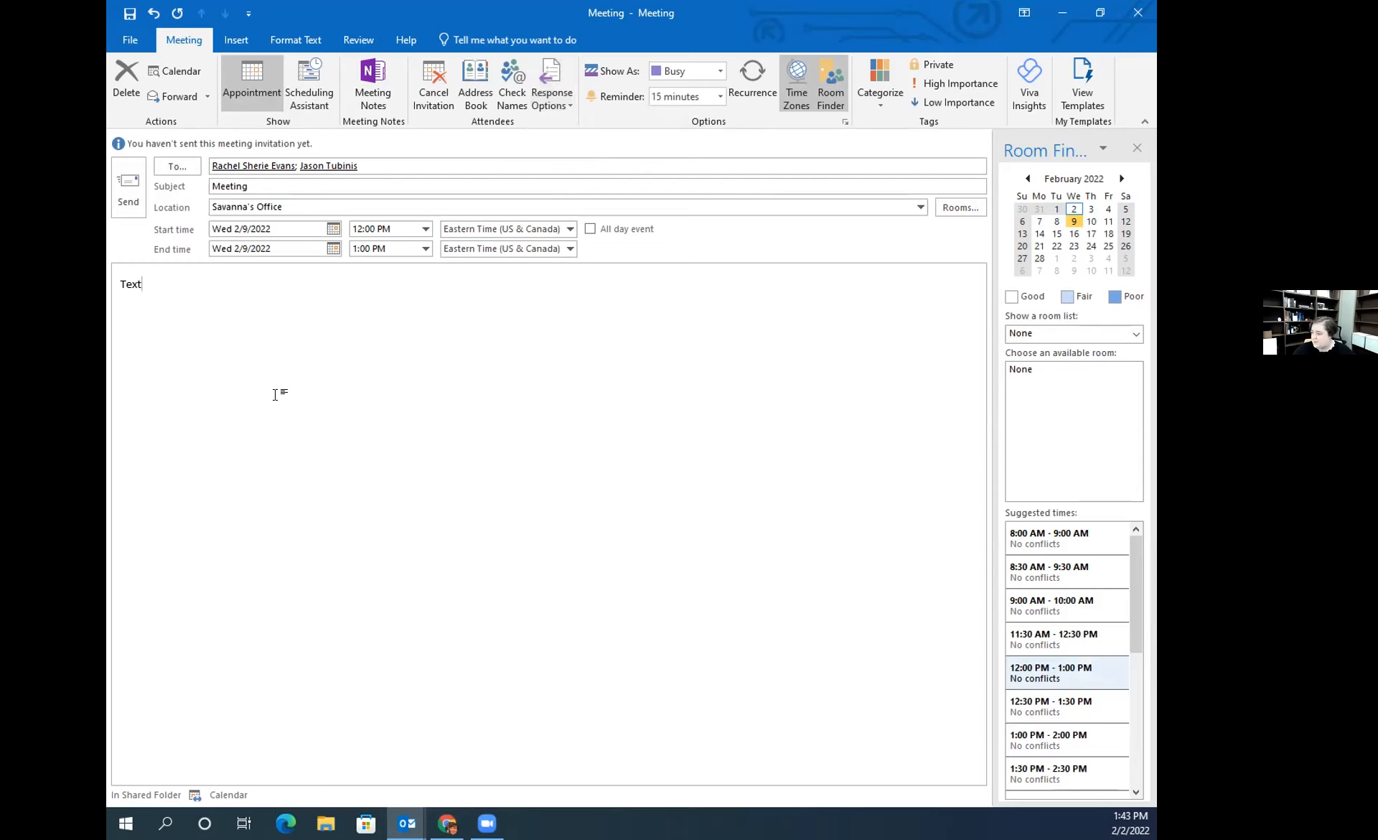
- Send the meeting invitation and show the invited colleague's shared calendar beside your own to check the February 9 meeting entry
{"action": "left_click", "coordinate": [126, 189]}
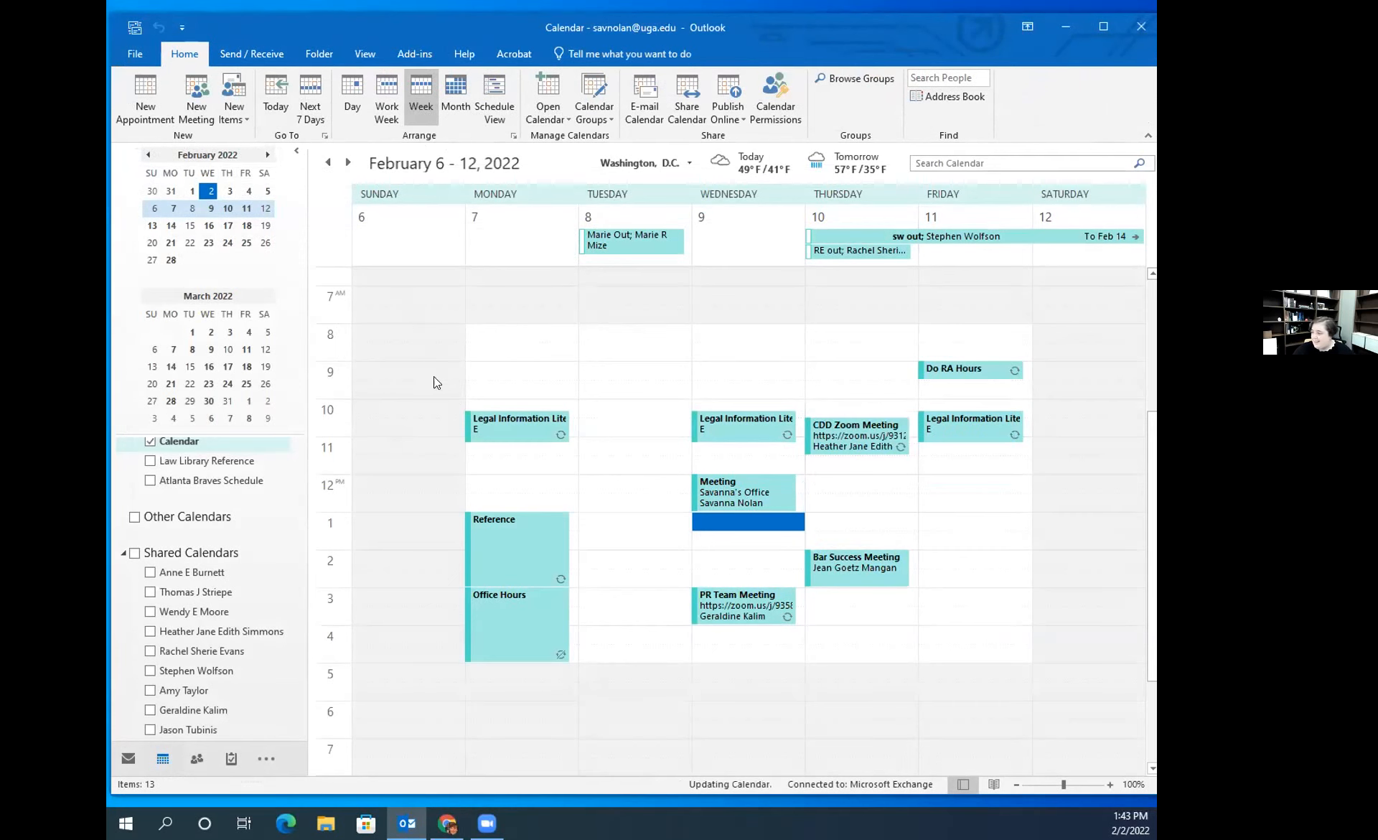
{"action": "scroll", "coordinate": [185, 630], "scroll_direction": "down", "scroll_amount": 1}
{"action": "left_click", "coordinate": [149, 717]}
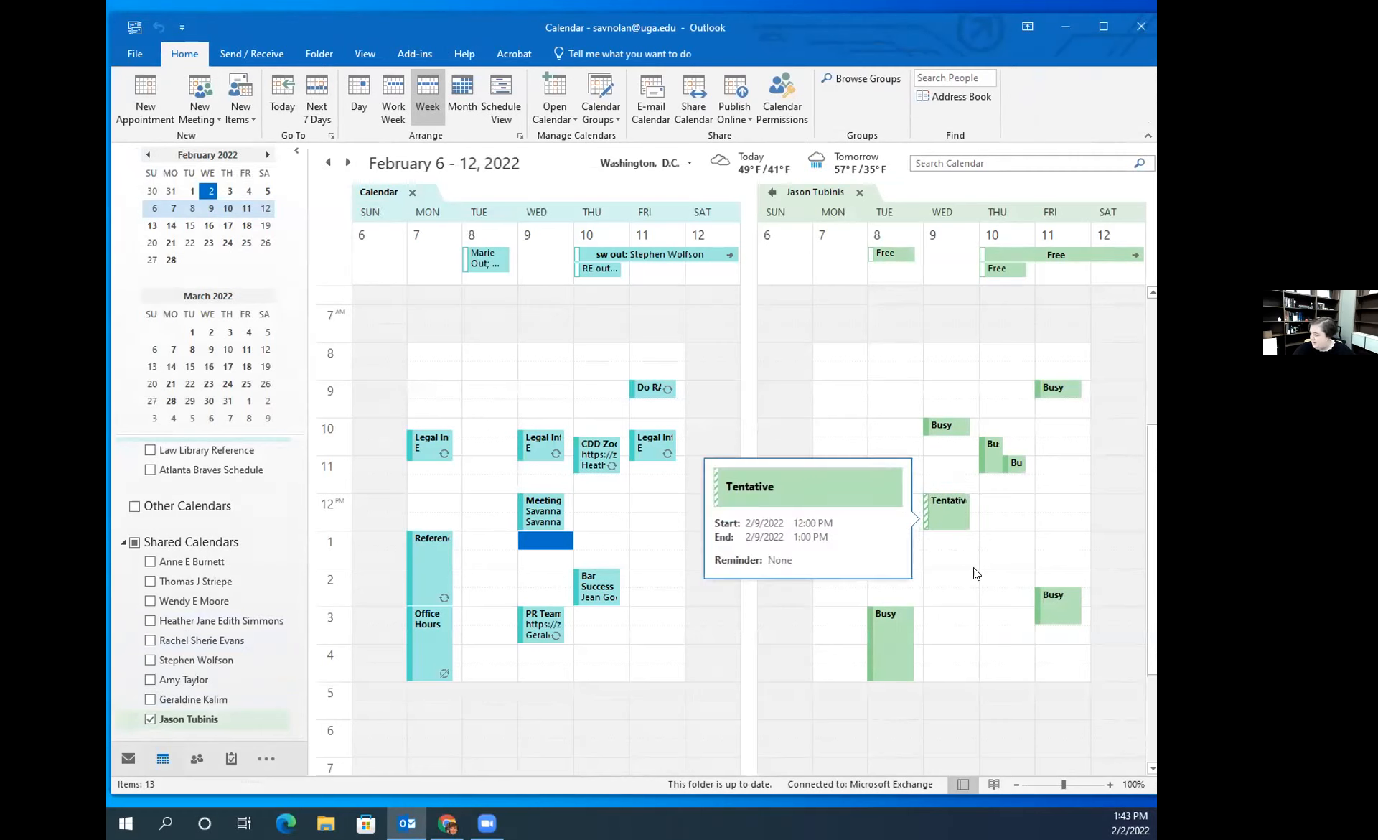
{"action": "mouse_move", "coordinate": [946, 508]}
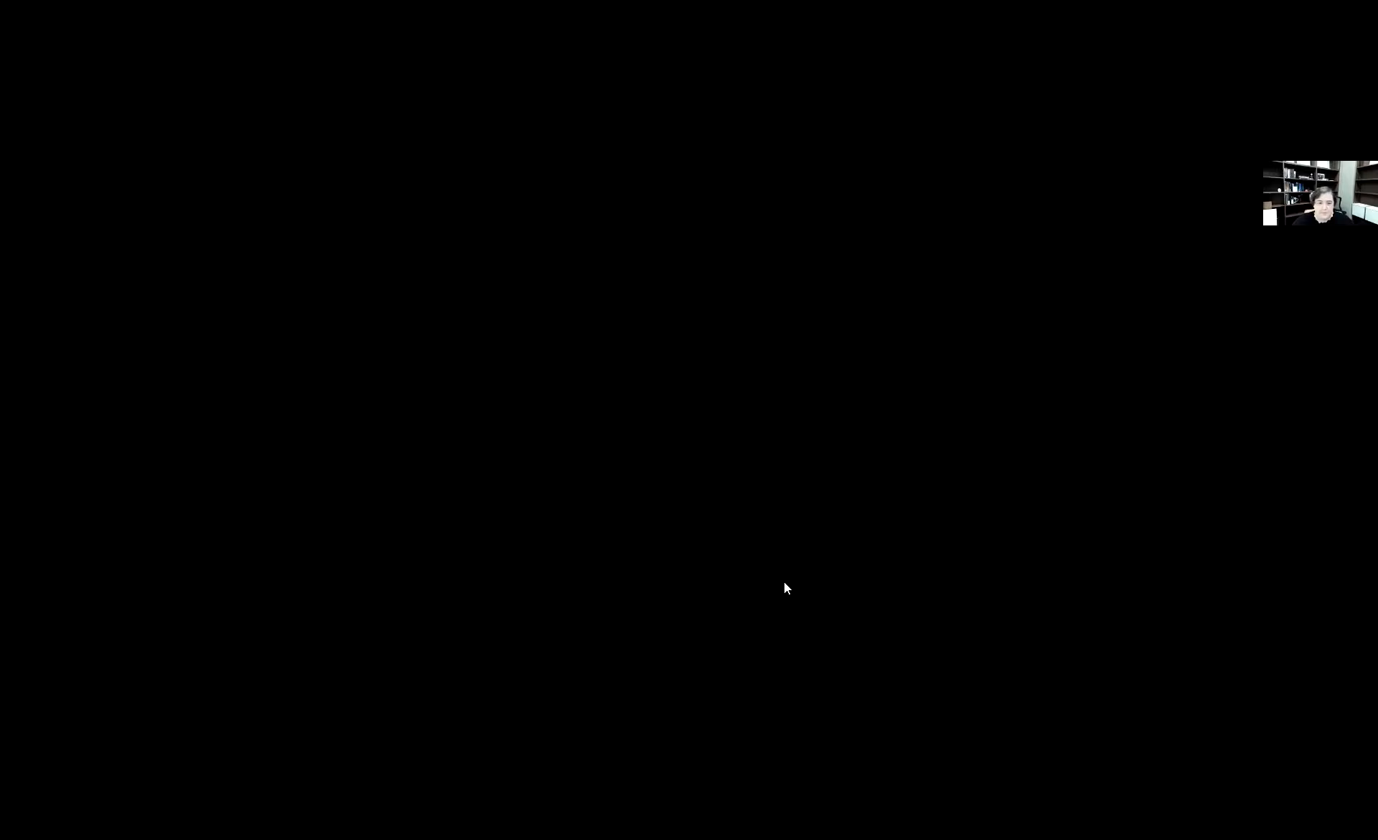
- In Outlook on the web, add a colleague's calendar from the organization's directory to People's calendars
{"action": "scroll", "coordinate": [865, 548], "scroll_direction": "down", "scroll_amount": 2}
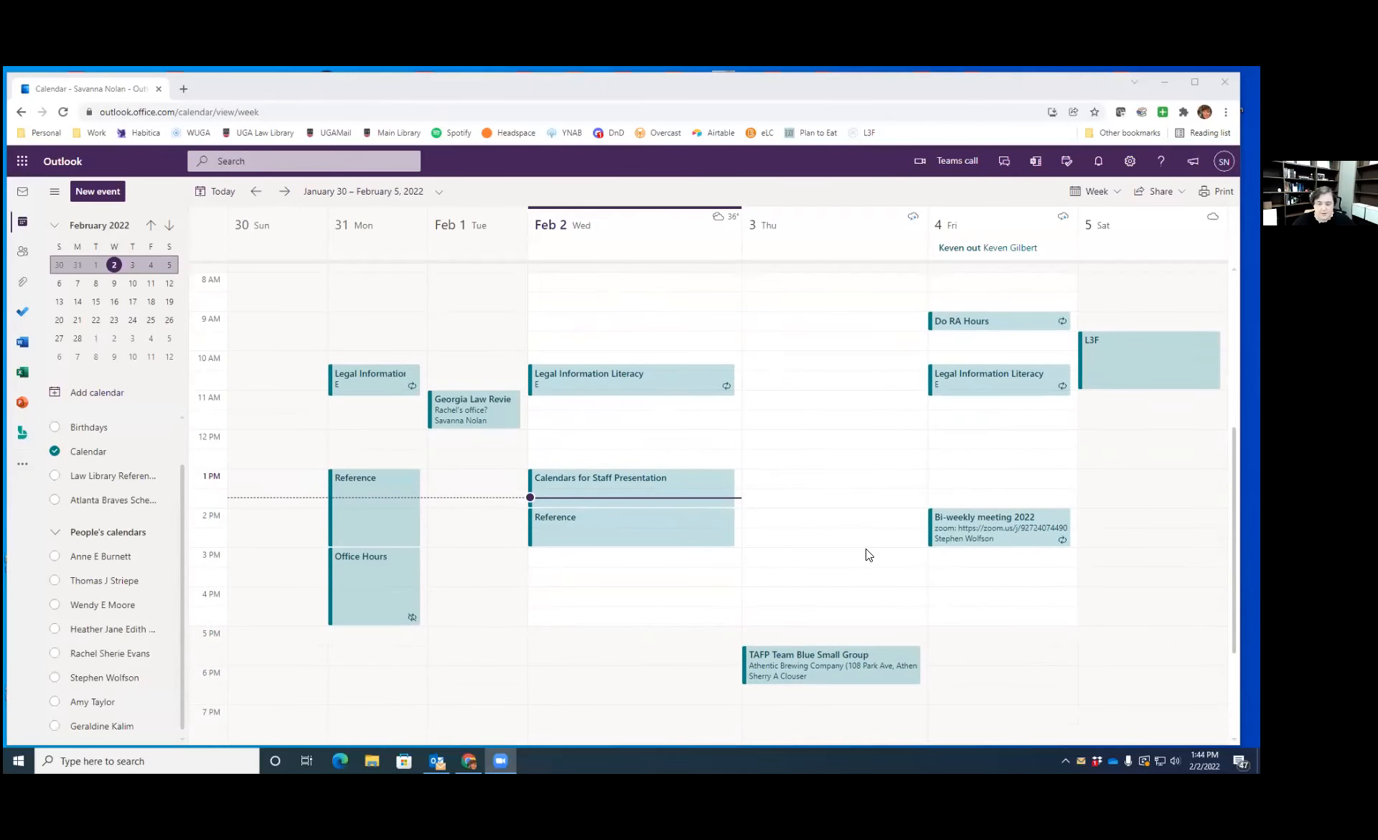
{"action": "scroll", "coordinate": [865, 548], "scroll_direction": "up", "scroll_amount": 4}
{"action": "scroll", "coordinate": [865, 549], "scroll_direction": "down", "scroll_amount": 1}
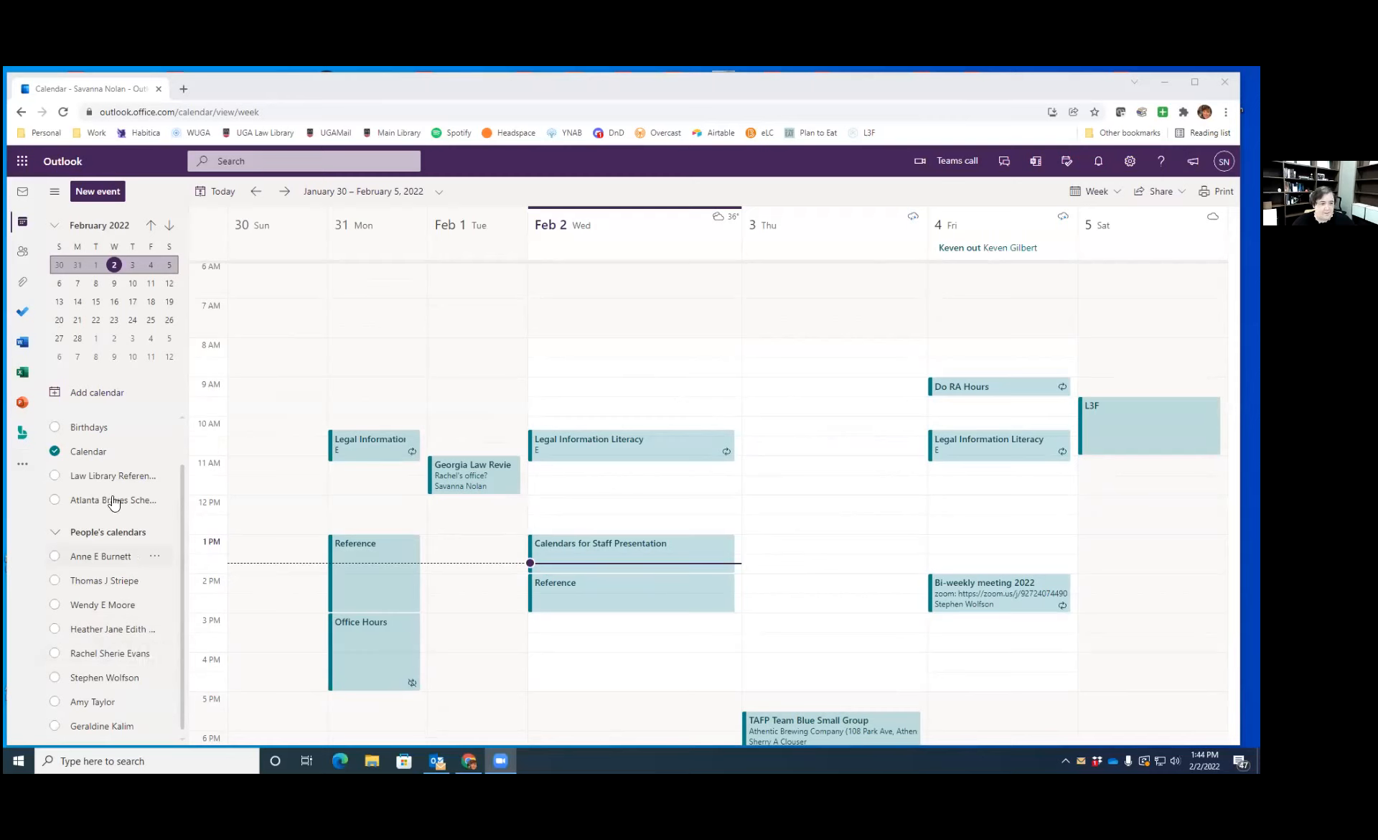
{"action": "left_click", "coordinate": [103, 395]}
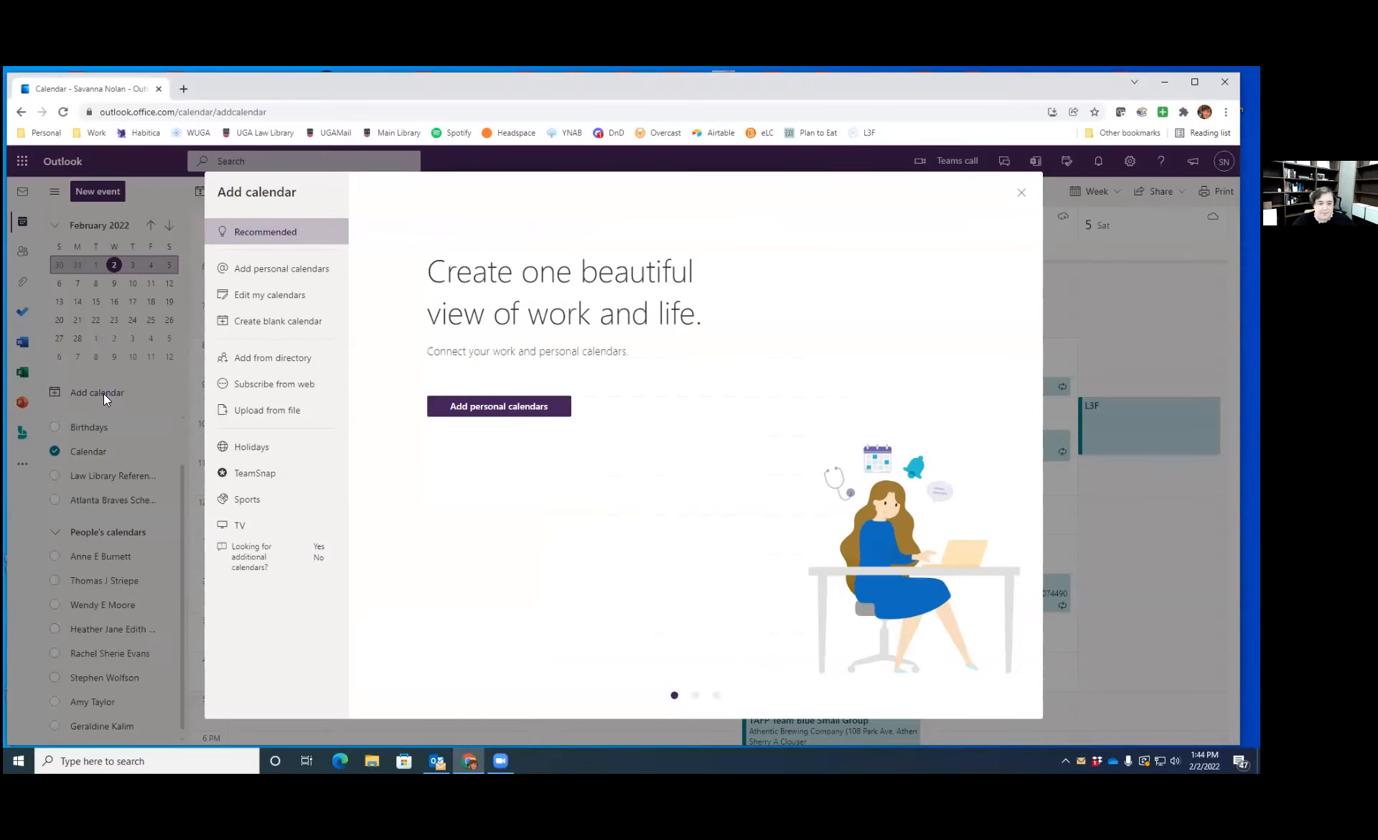
{"action": "left_click", "coordinate": [278, 362]}
{"action": "left_click", "coordinate": [452, 276]}
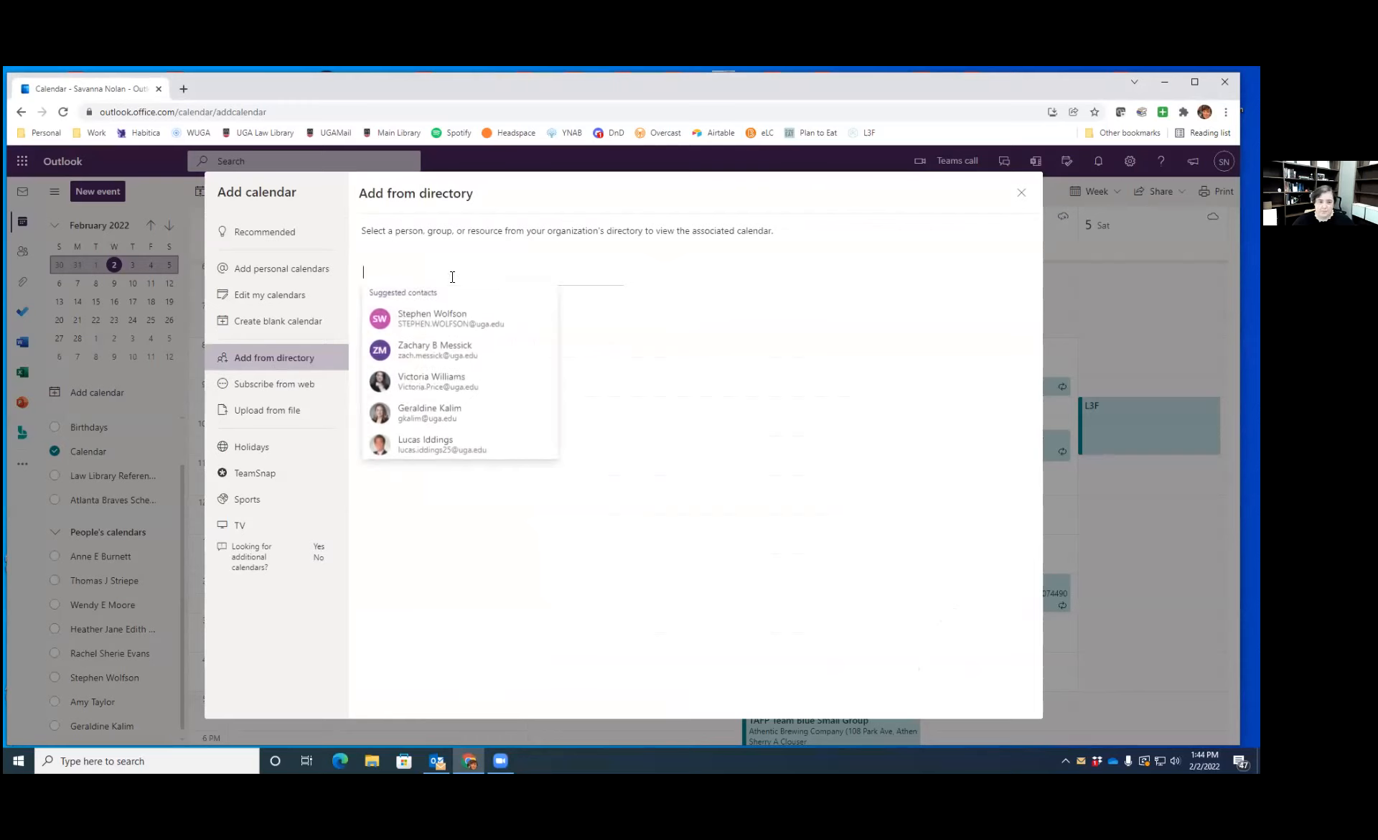
{"action": "type", "text": "jason"}
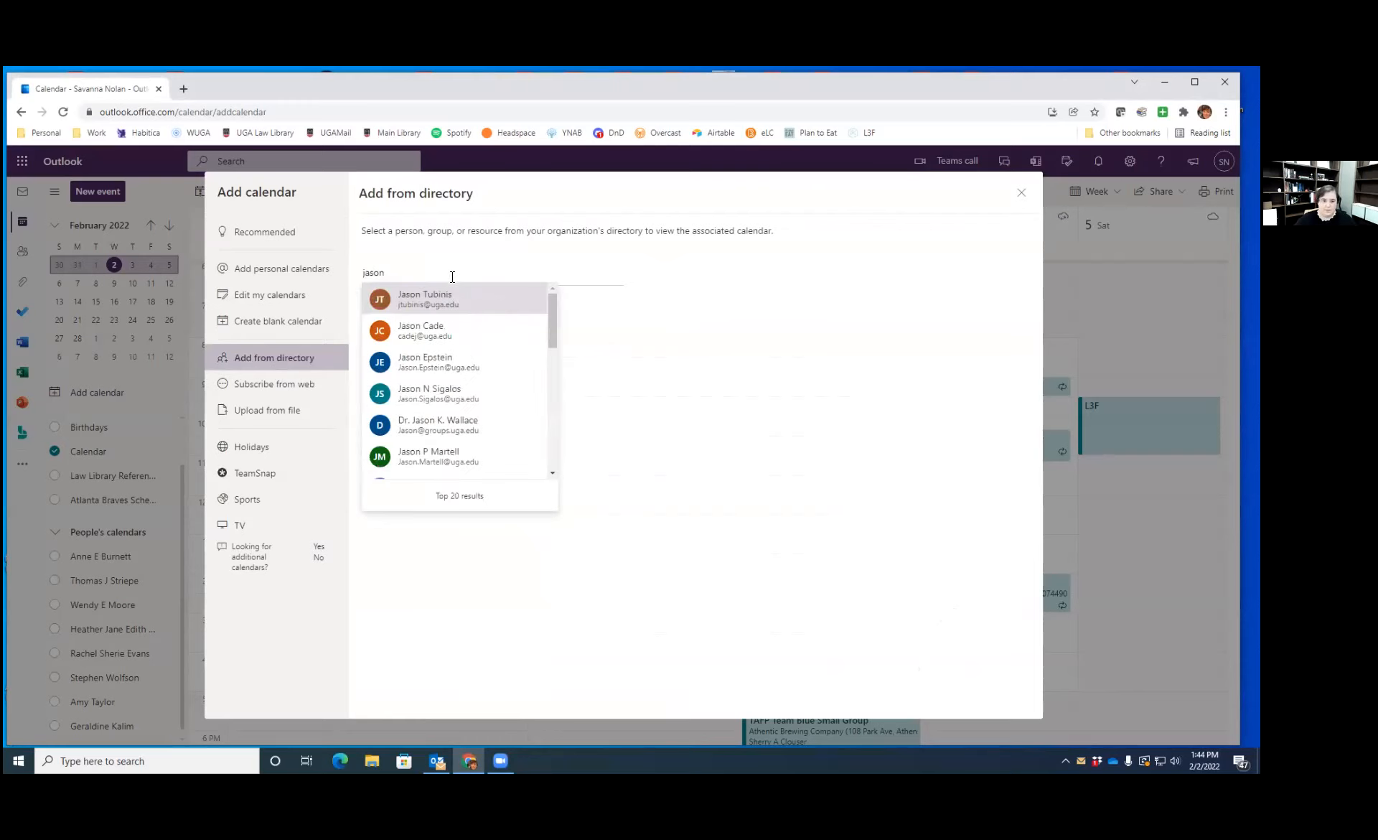
{"action": "left_click", "coordinate": [453, 303]}
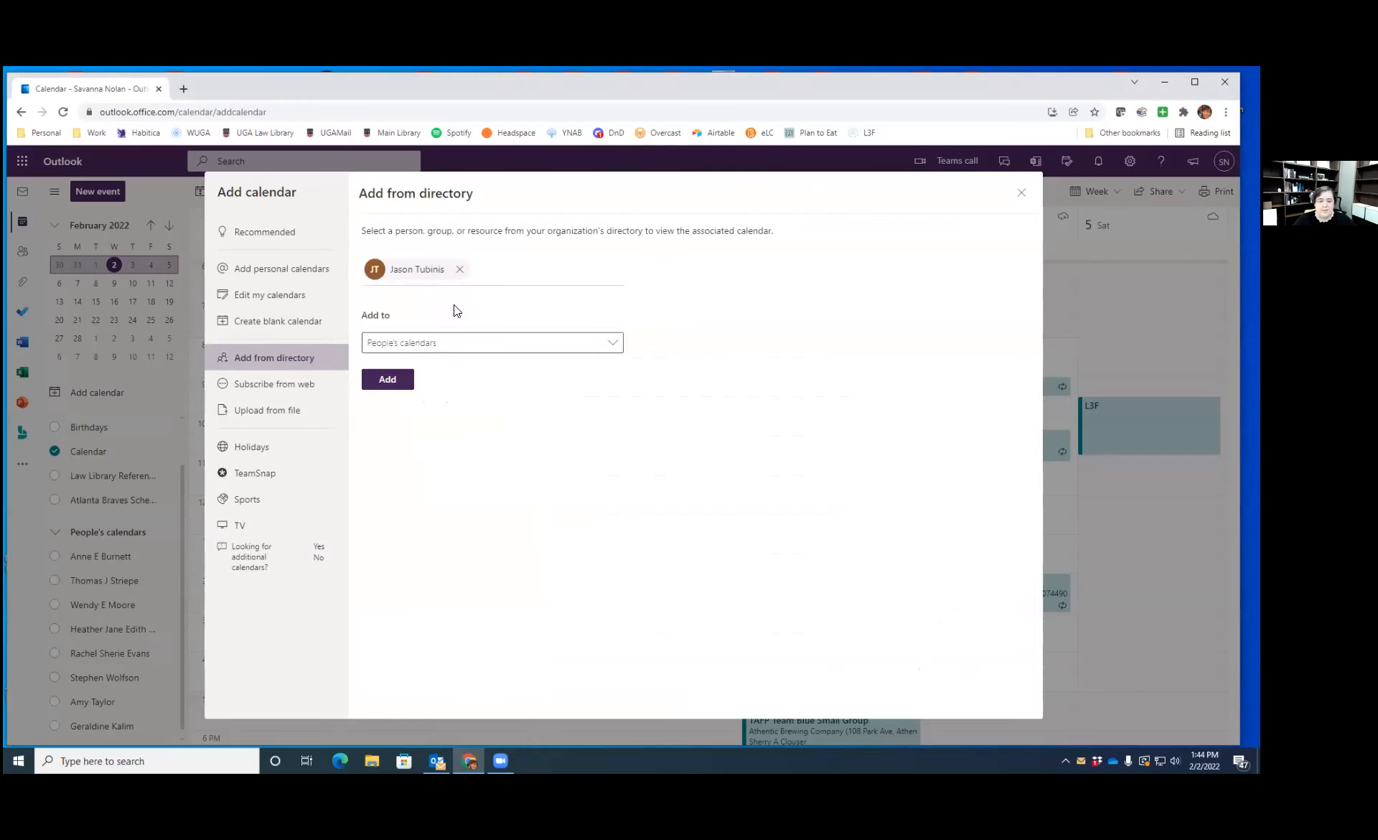
{"action": "left_click", "coordinate": [386, 379]}
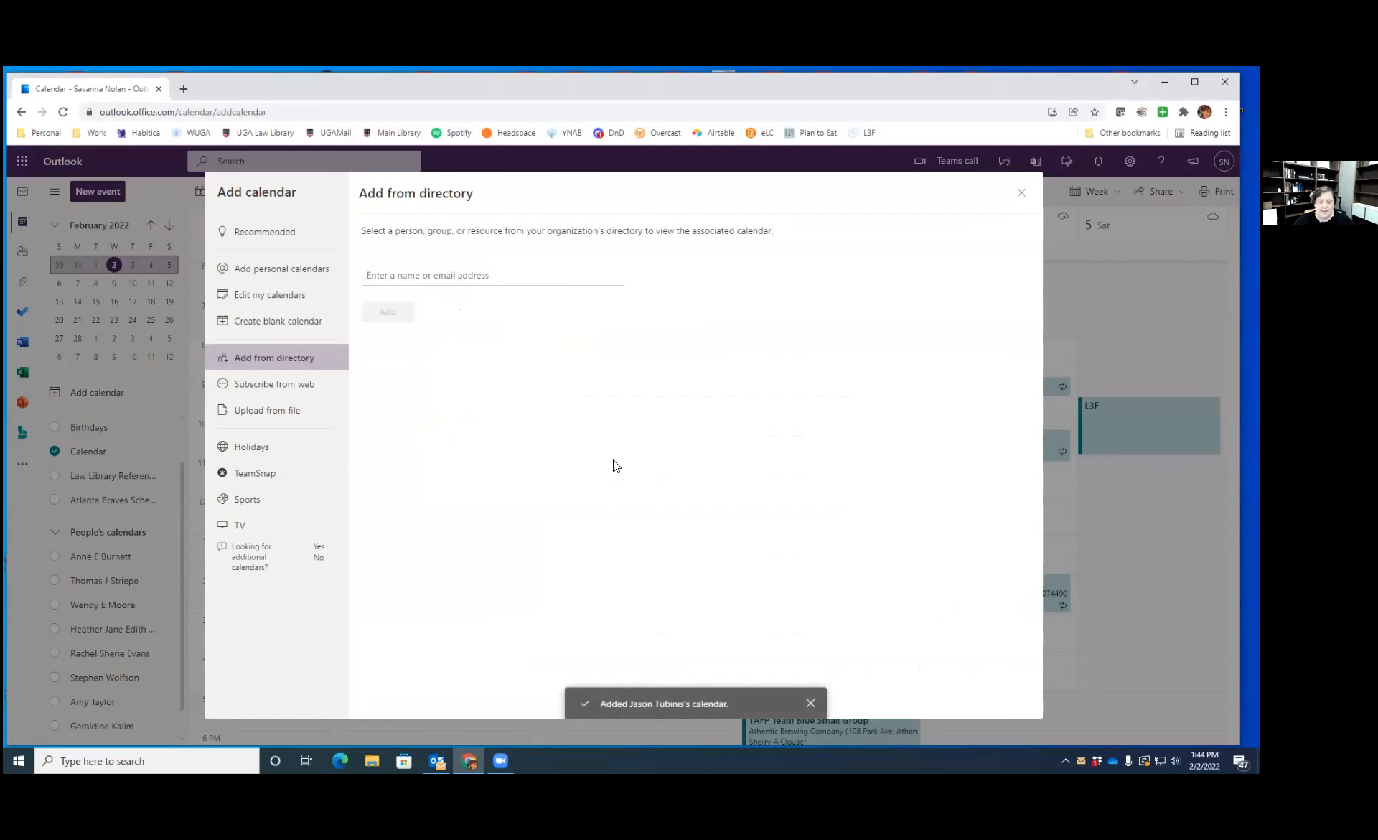
{"action": "left_click", "coordinate": [1021, 192]}
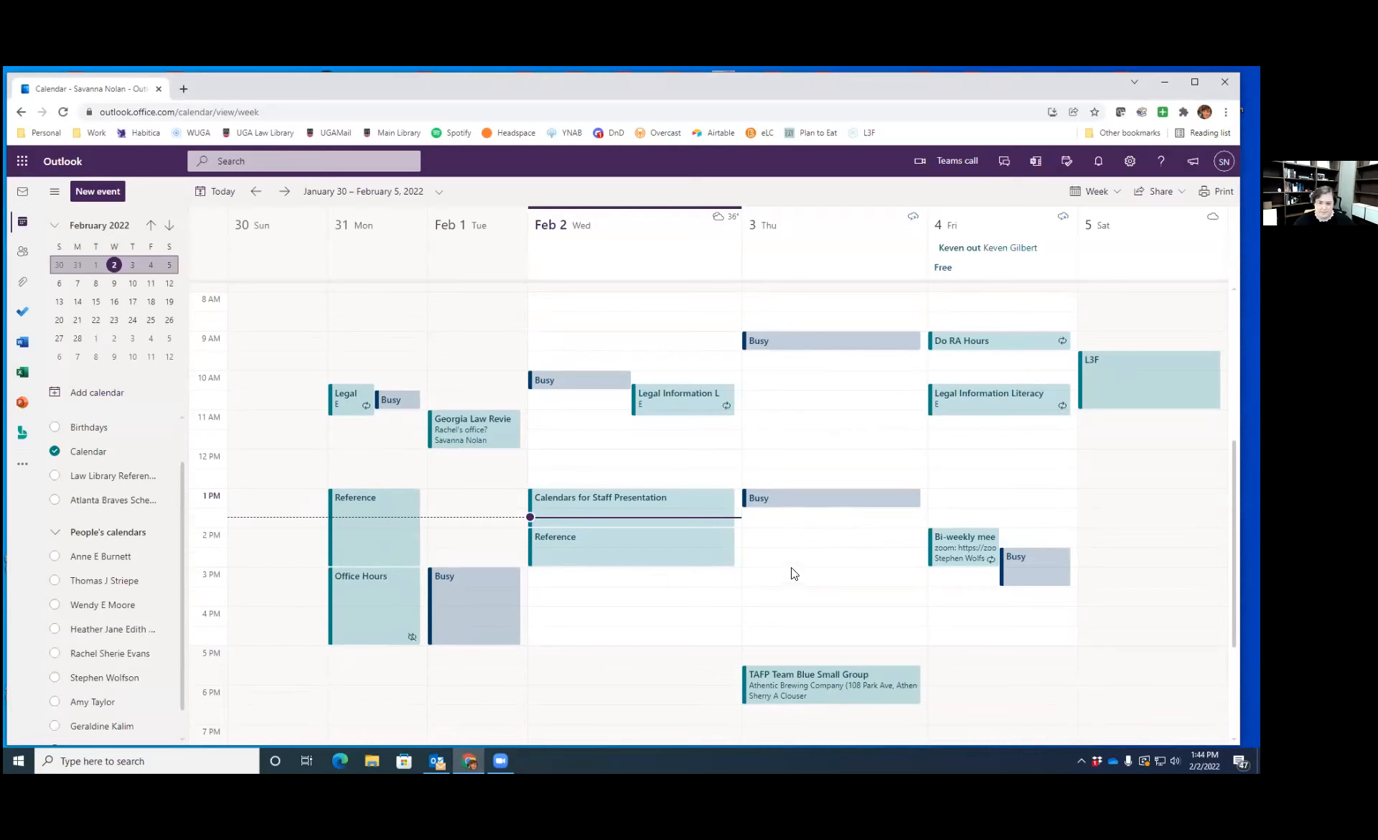
- Overlay one more colleague's calendar from People's calendars on the week view, leaving the other colleagues' calendars hidden
{"action": "scroll", "coordinate": [86, 603], "scroll_direction": "down", "scroll_amount": 1}
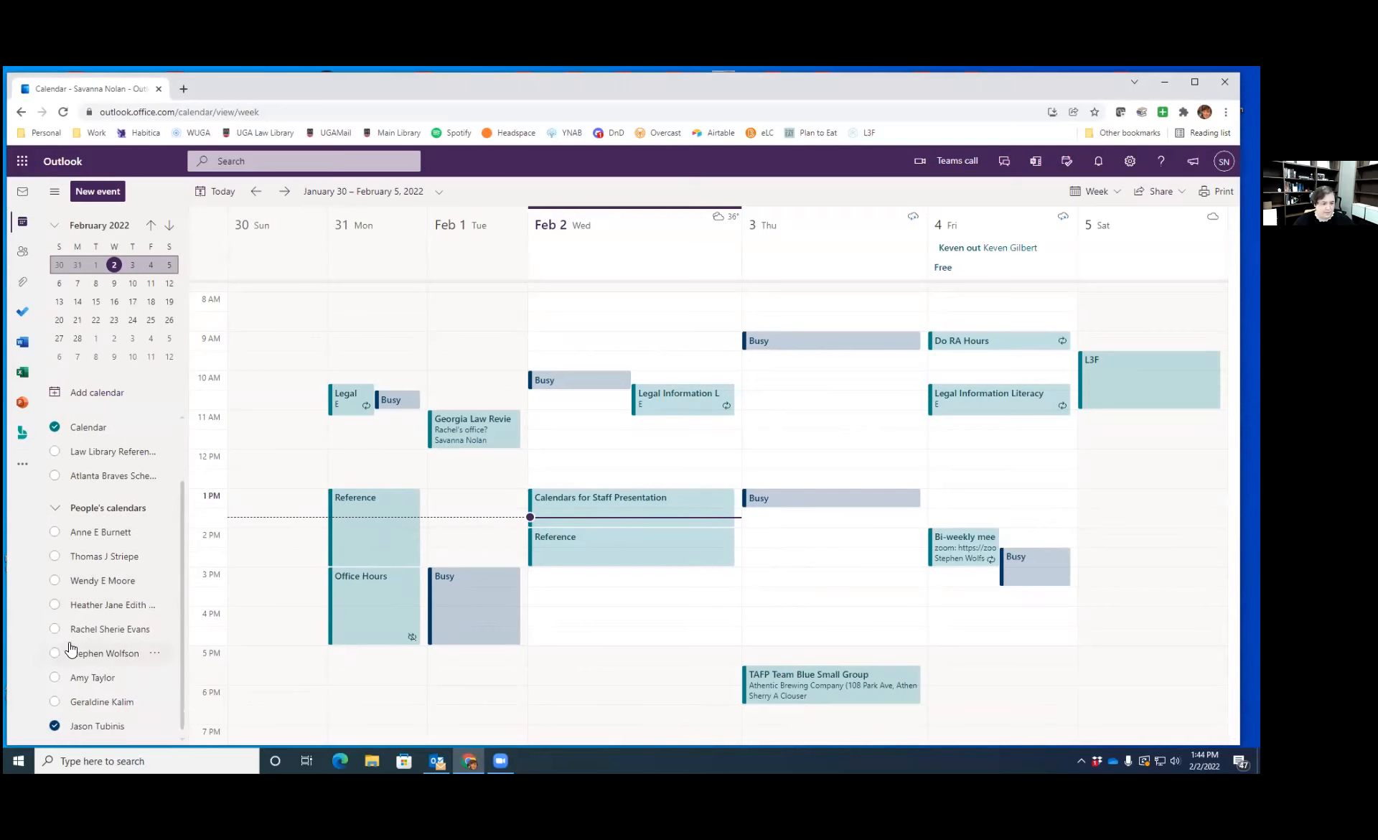
{"action": "left_click", "coordinate": [55, 653]}
{"action": "left_click", "coordinate": [55, 628]}
{"action": "left_click", "coordinate": [55, 653]}
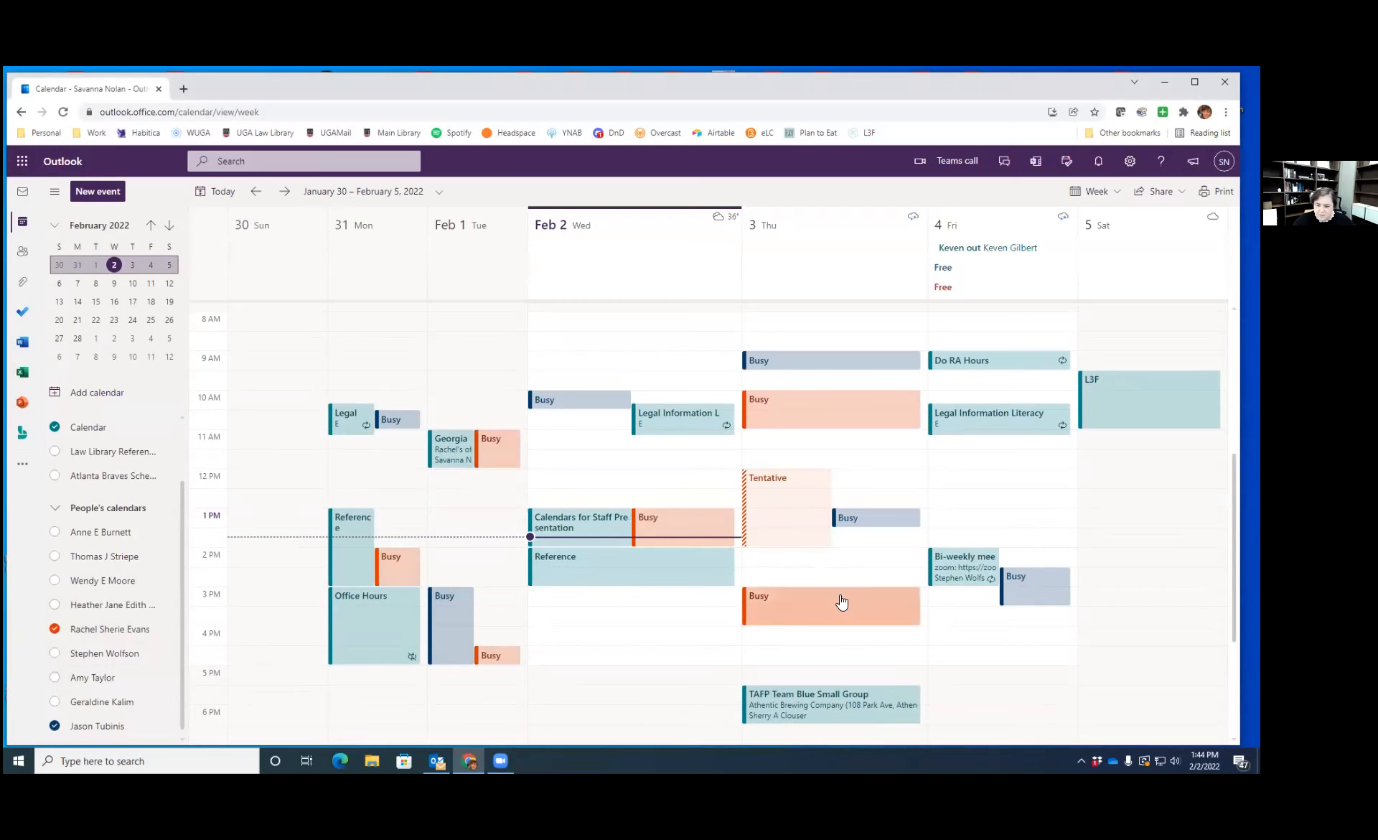
- Open the full form for a new event on February 4, 2022, 12:00 PM to 1:00 PM, and review its response options without saving
{"action": "left_click", "coordinate": [1001, 484]}
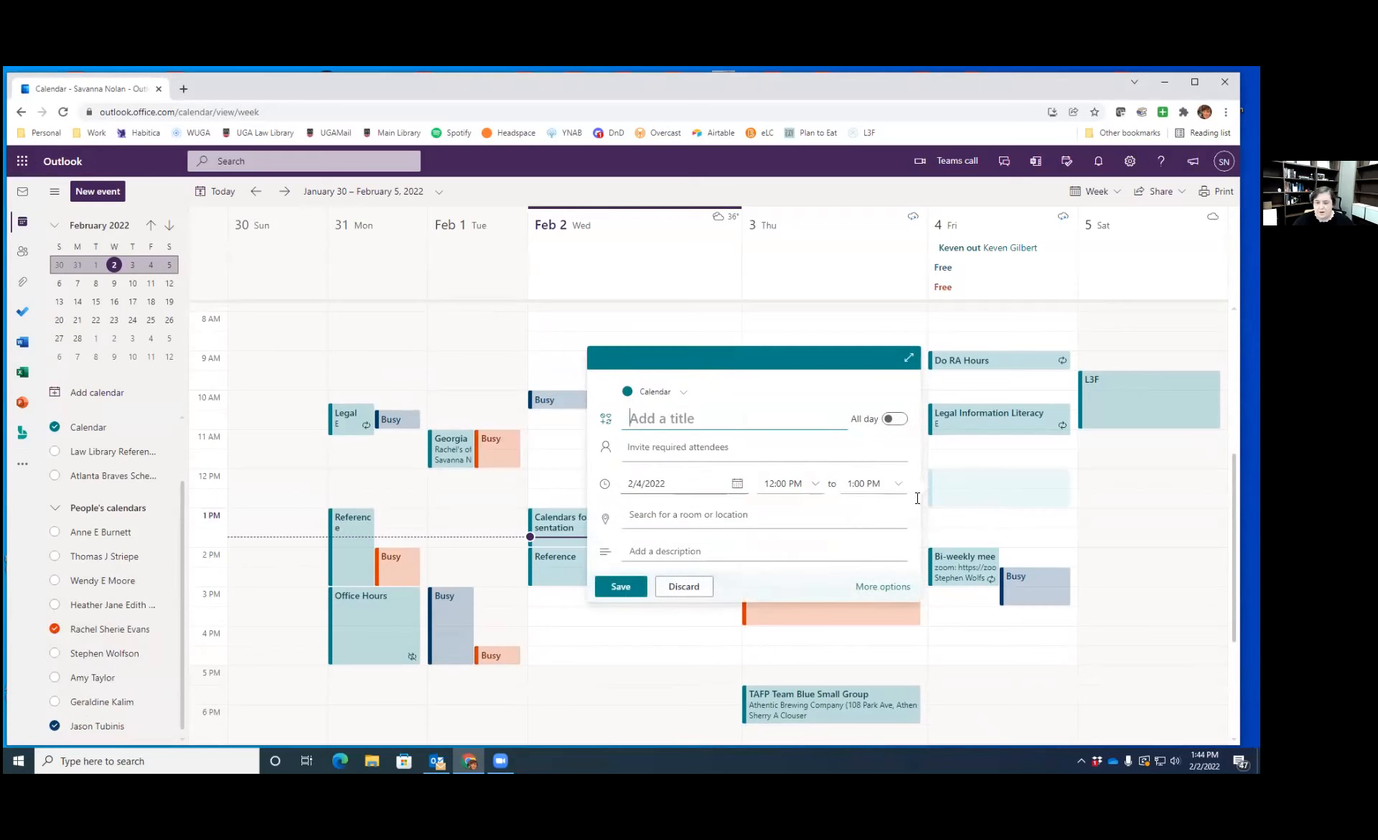
{"action": "left_click", "coordinate": [872, 588]}
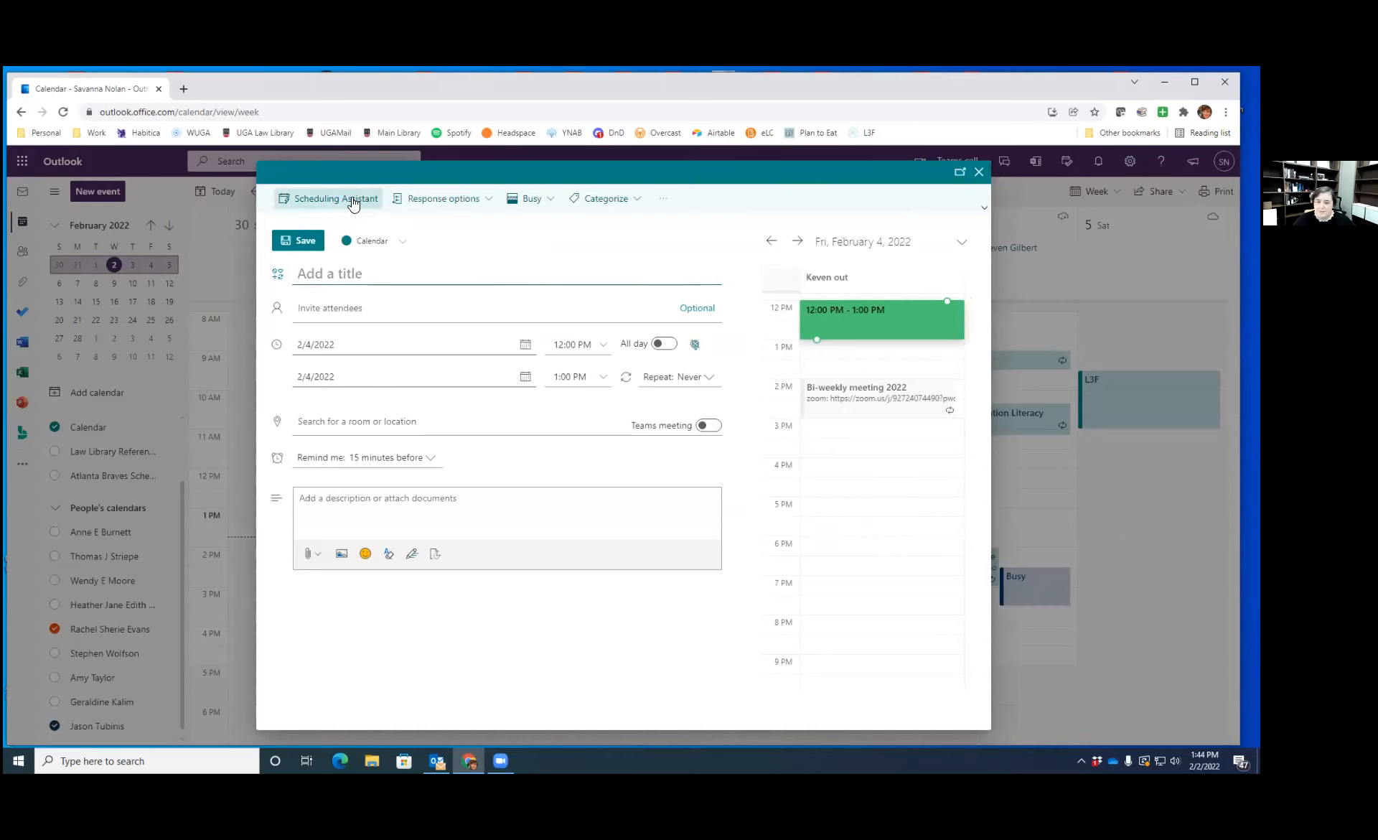
{"action": "left_click", "coordinate": [460, 206]}
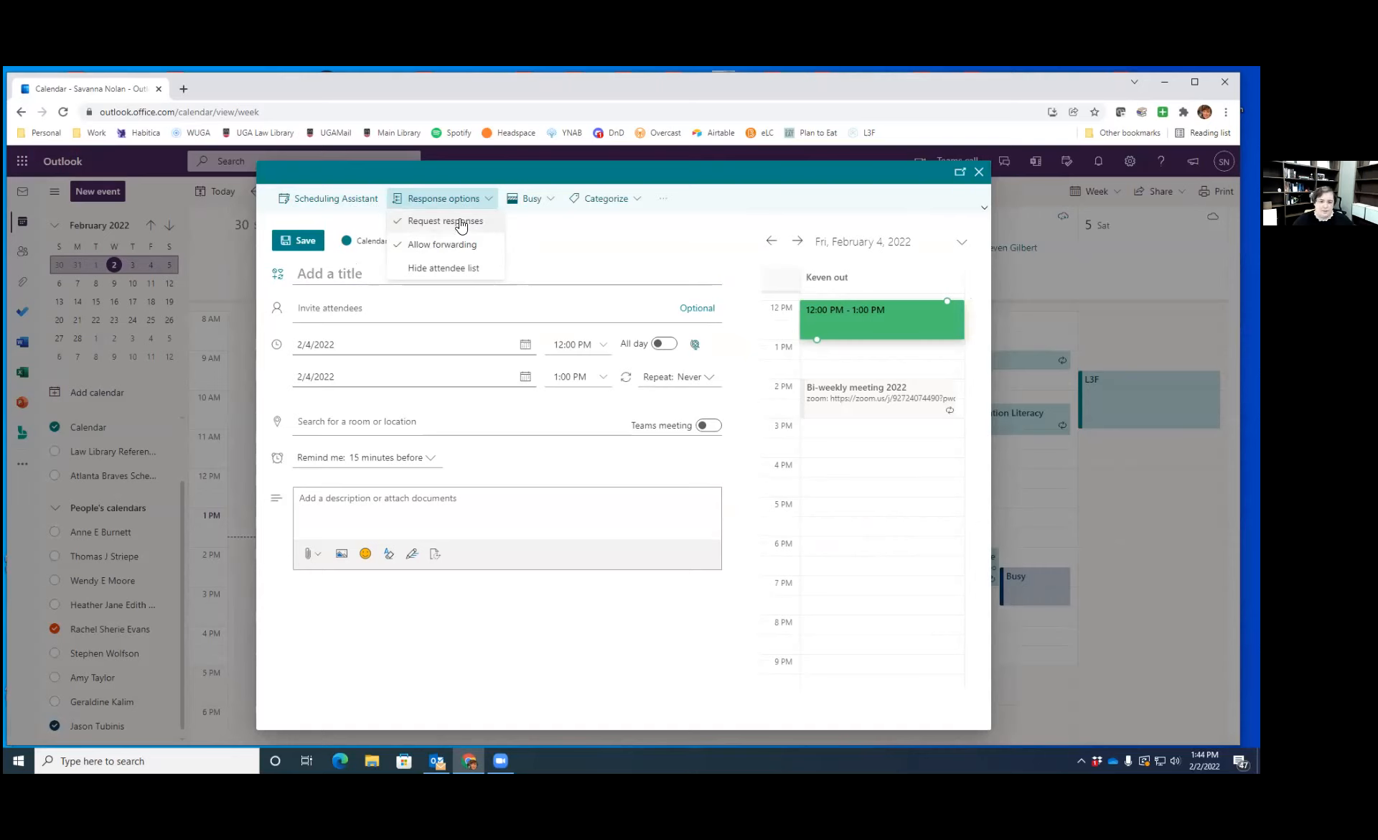
{"action": "left_click", "coordinate": [466, 204]}
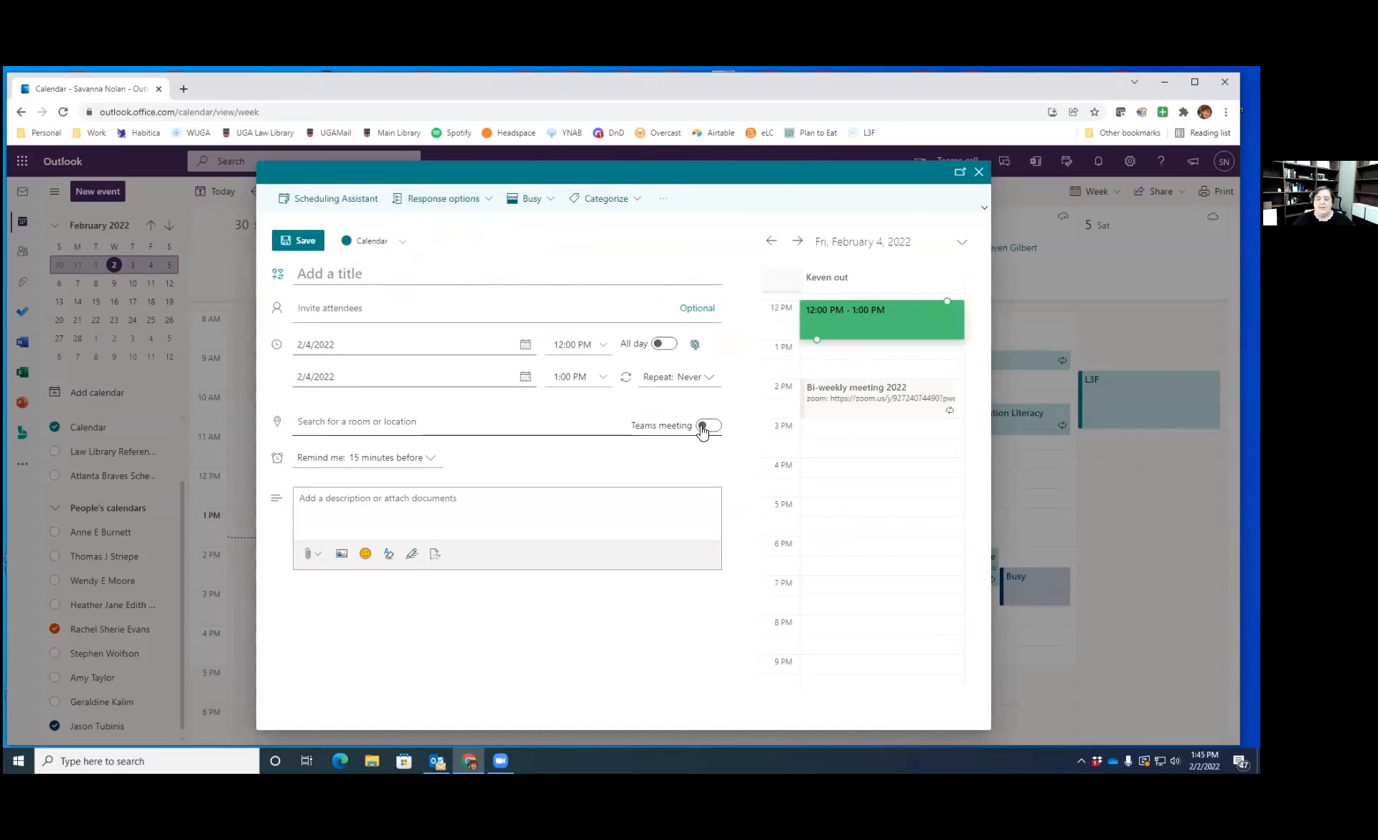
{"action": "left_click", "coordinate": [979, 173]}
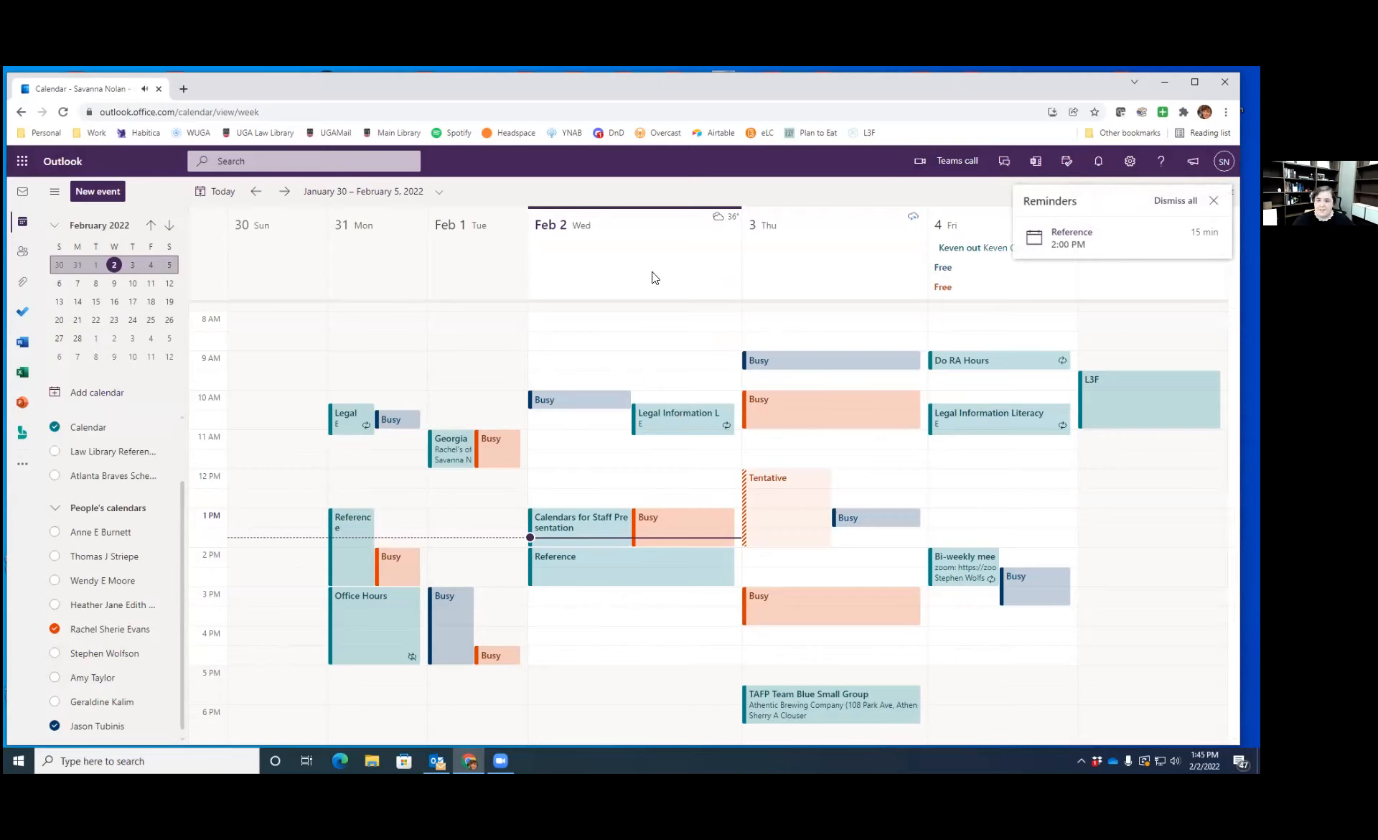
{"action": "left_click", "coordinate": [719, 88]}
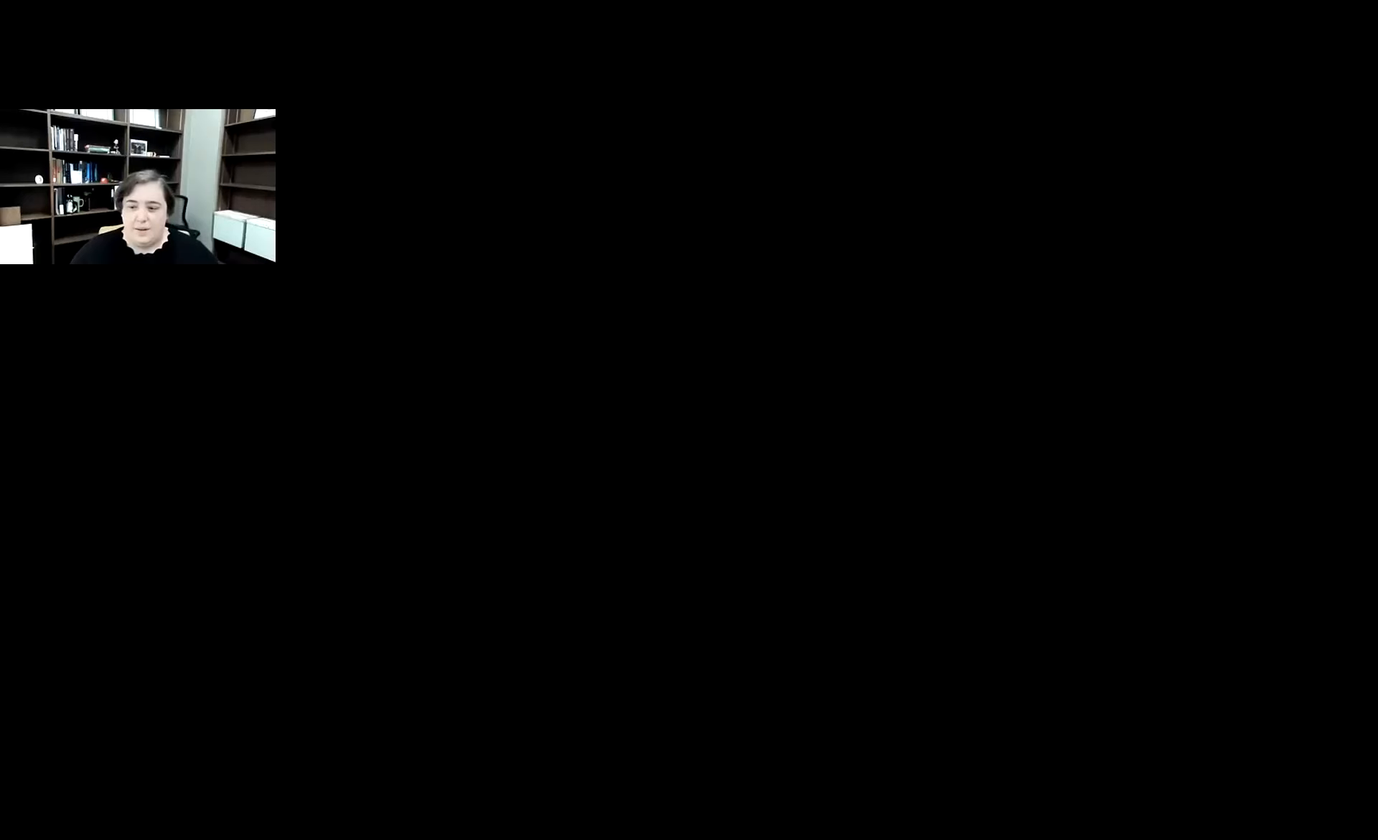